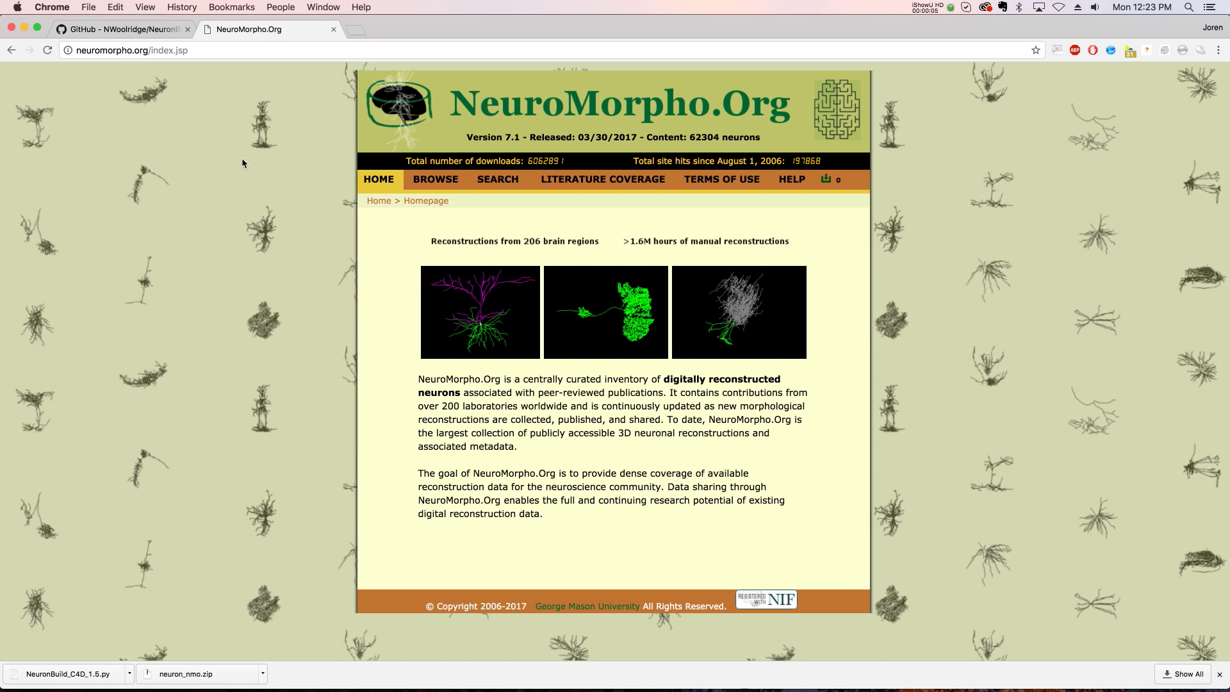
- Glance over the NeuronBuild repository page, then return to the NeuroMorpho.Org homepage
click(128, 29)
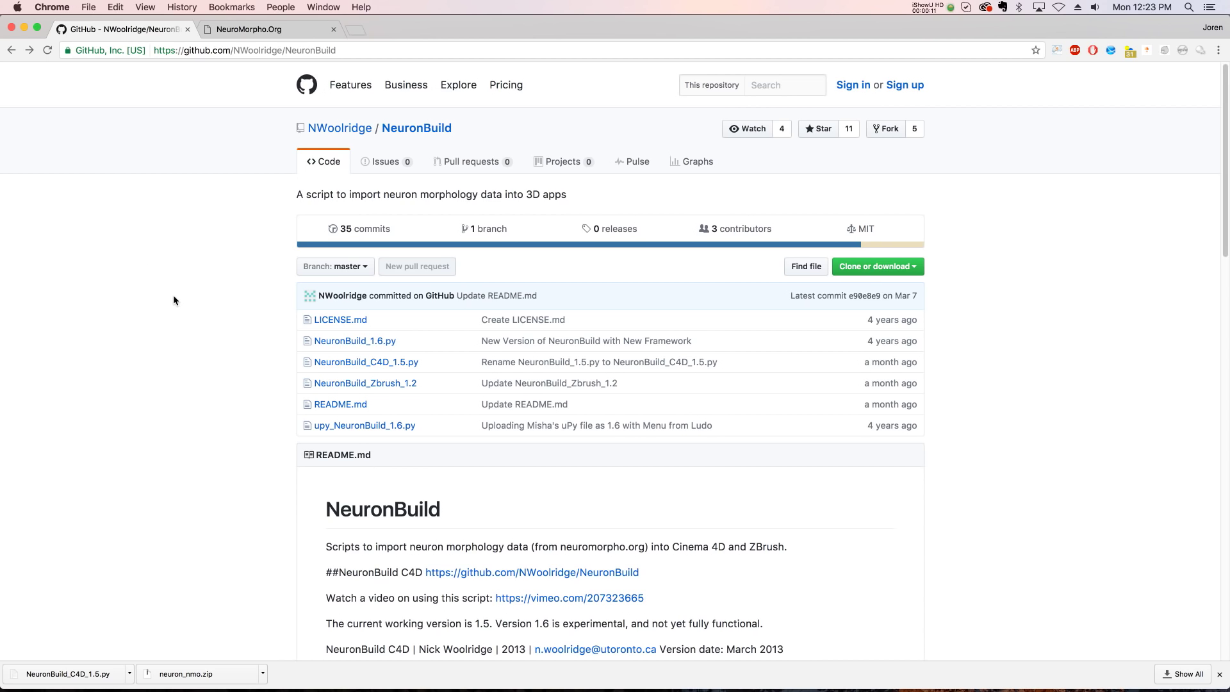
scroll(182, 317, down, 1)
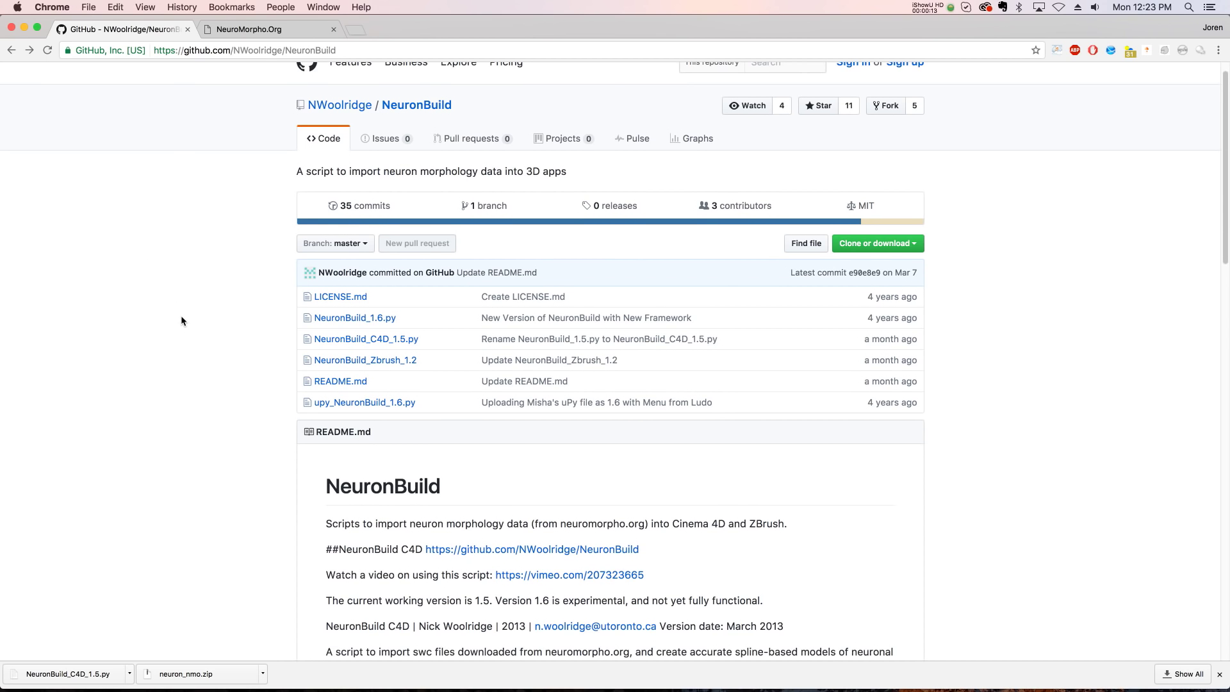
scroll(180, 317, down, 1)
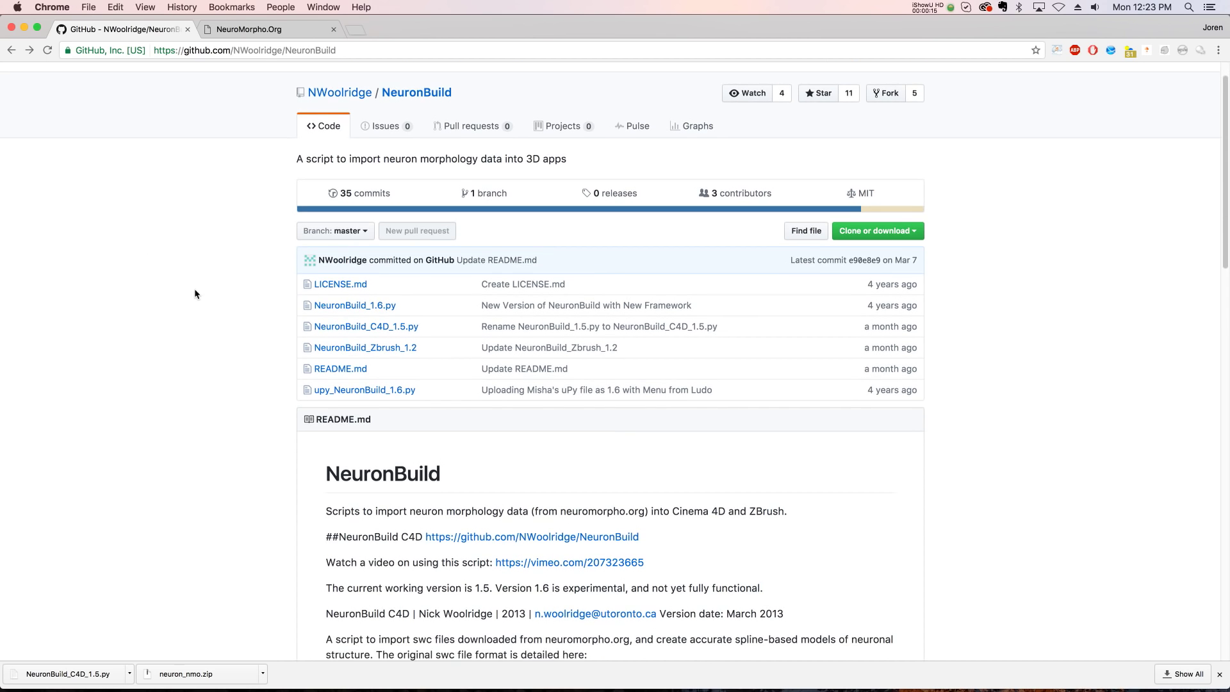
scroll(245, 221, up, 1)
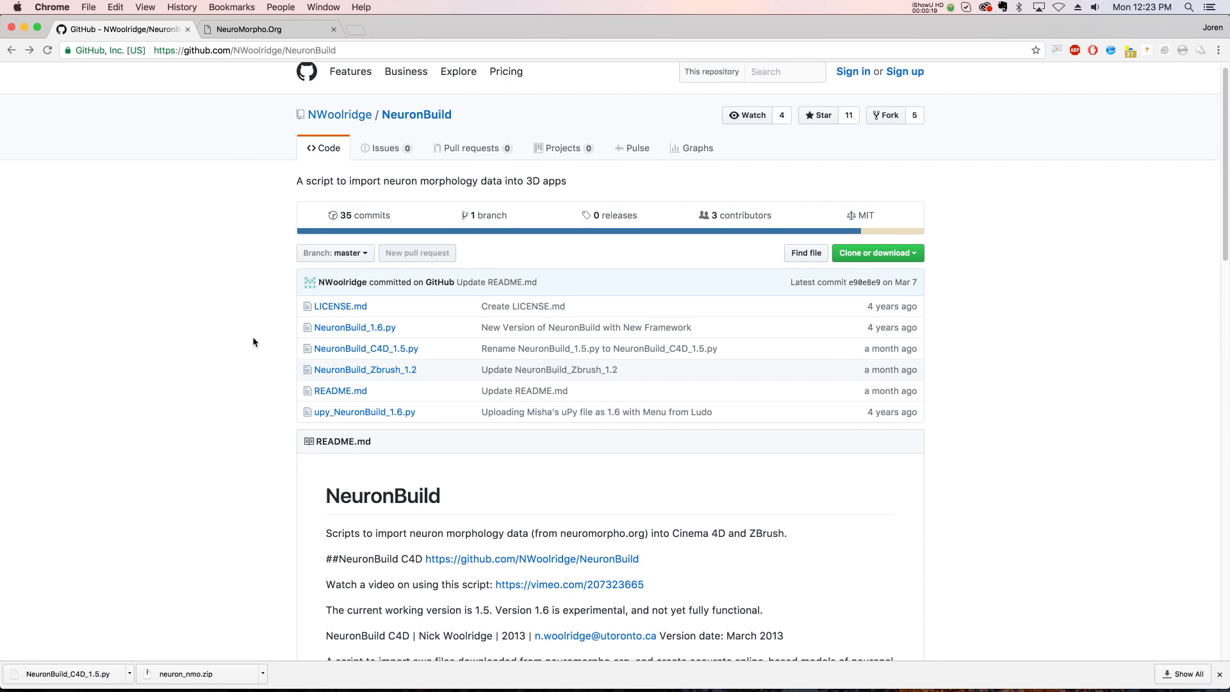
click(239, 33)
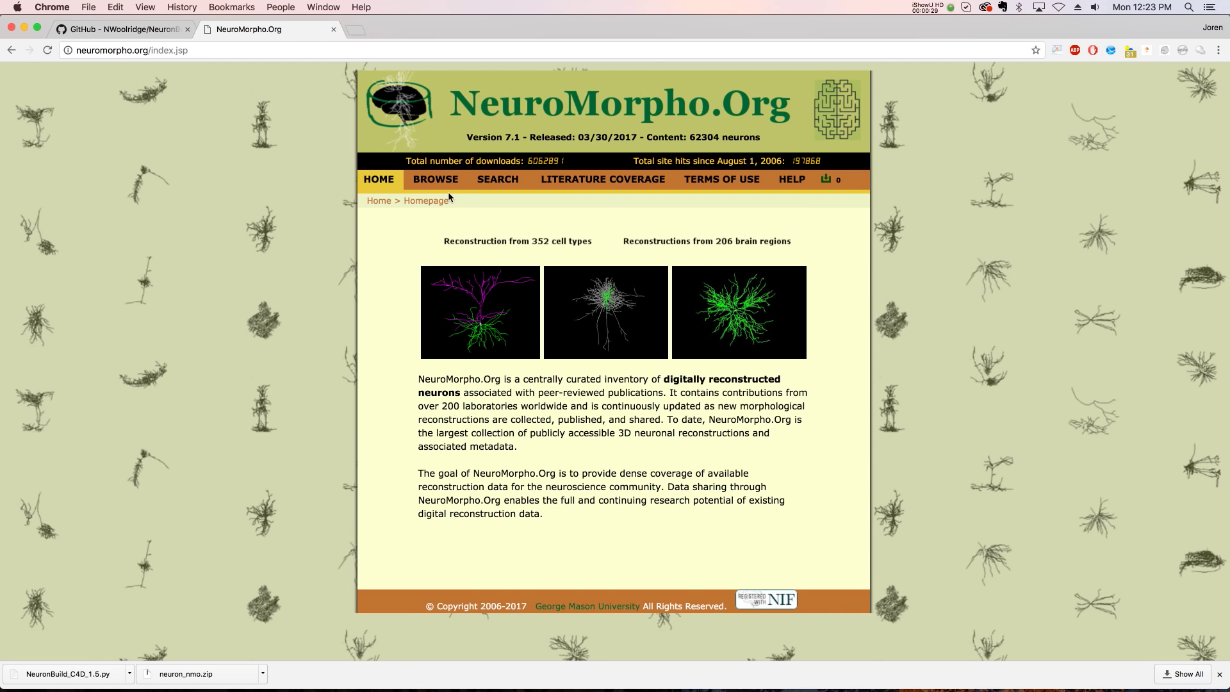
- Browse NeuroMorpho.Org neurons by brain region and list the brainstem neurons
mouse_move(442, 183)
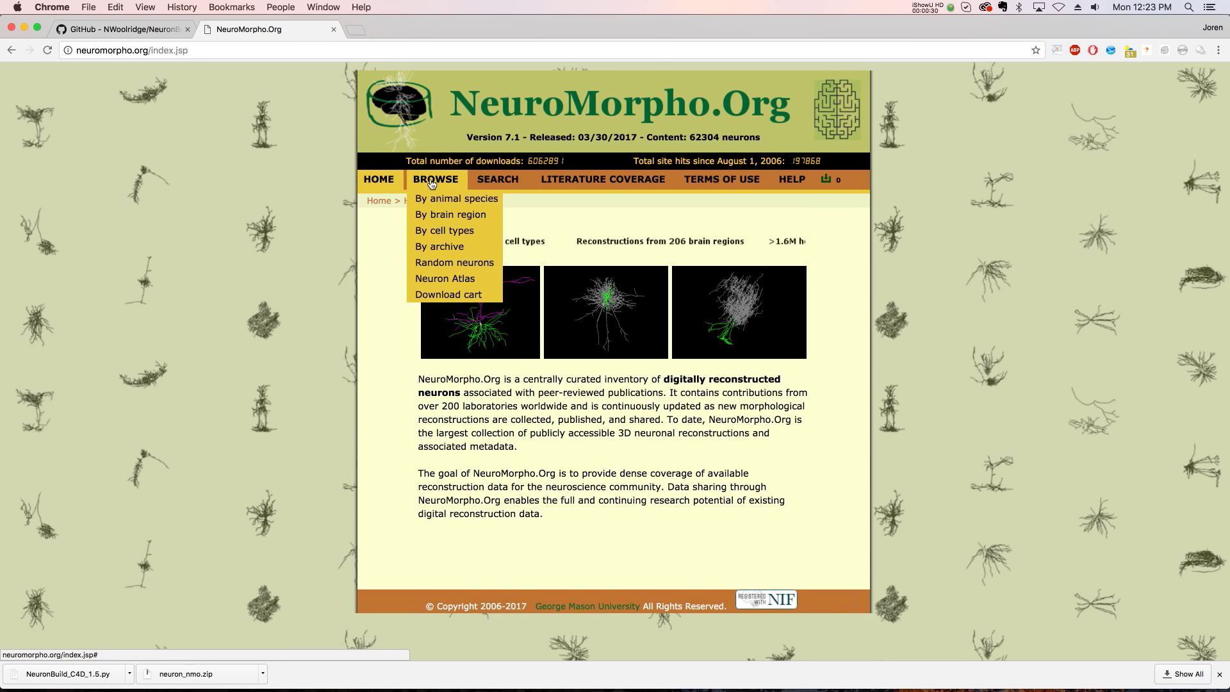
click(459, 208)
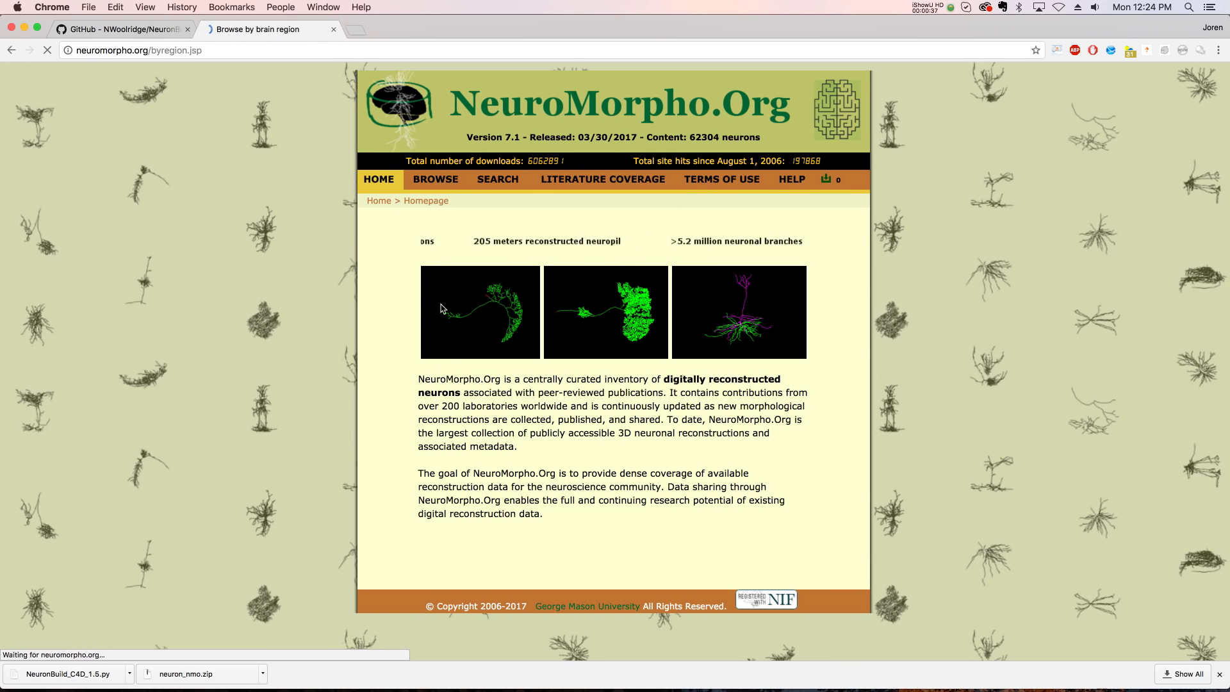
scroll(501, 310, down, 10)
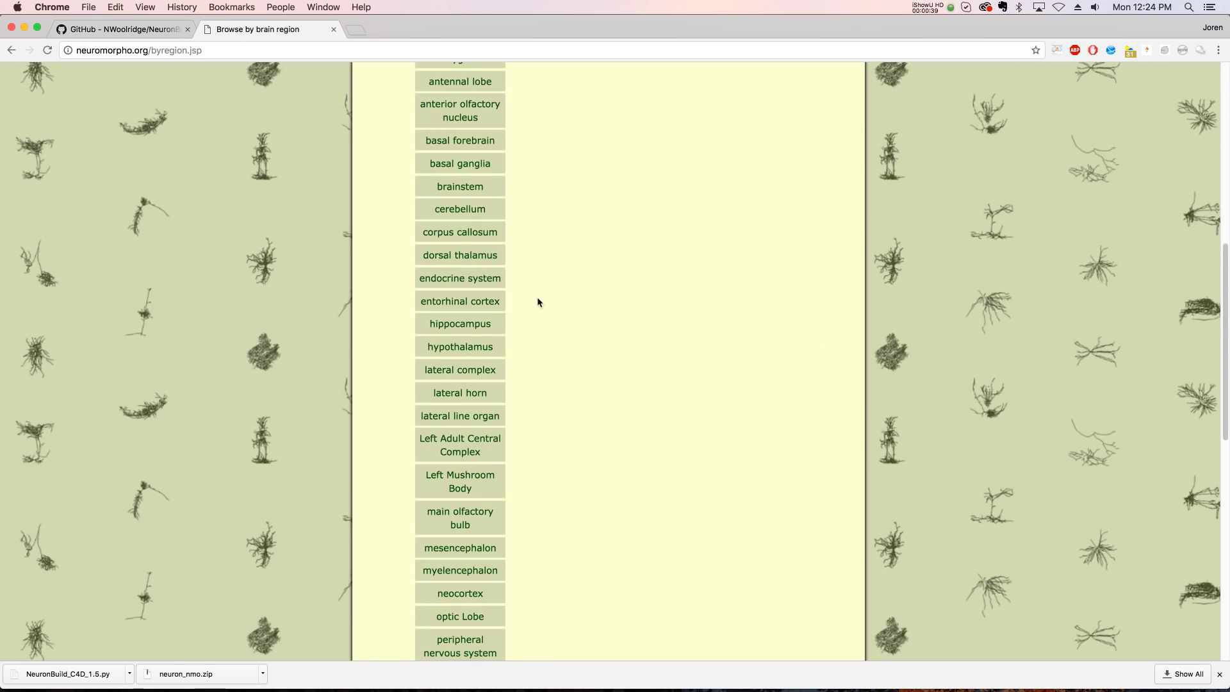
scroll(537, 302, up, 3)
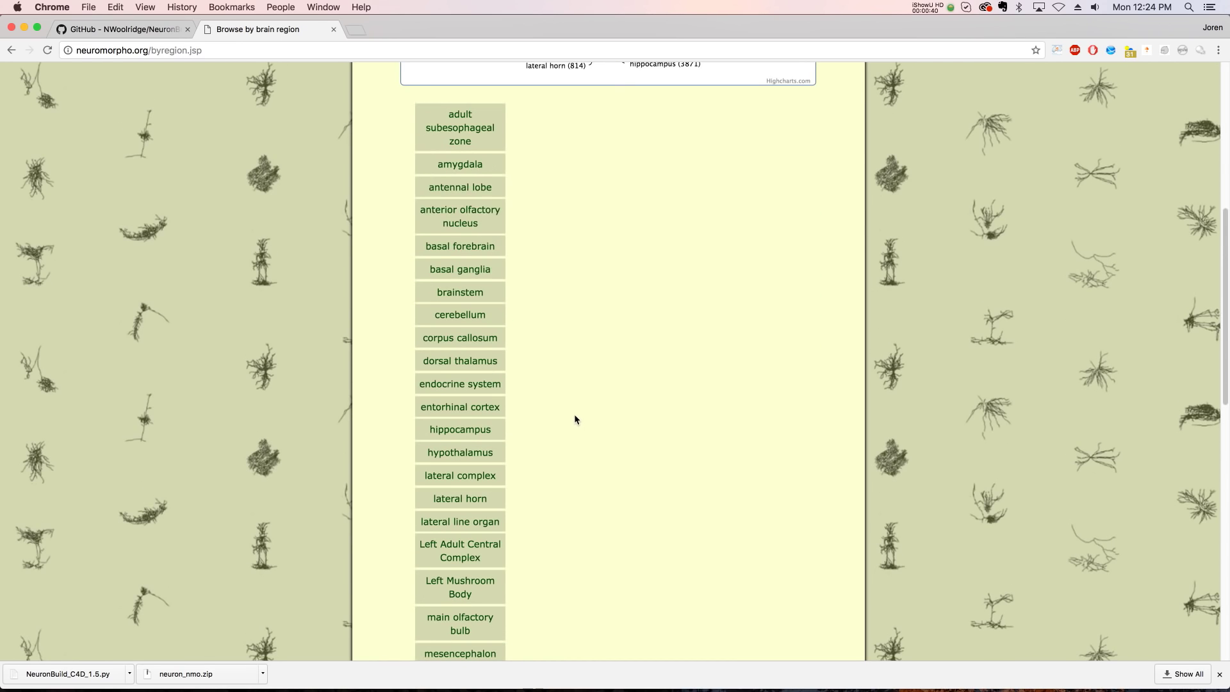
click(462, 301)
- Preview several brainstem neurons and open the details page for RC13-P1F7C4L-2-Vc-cs-Sh
mouse_move(636, 165)
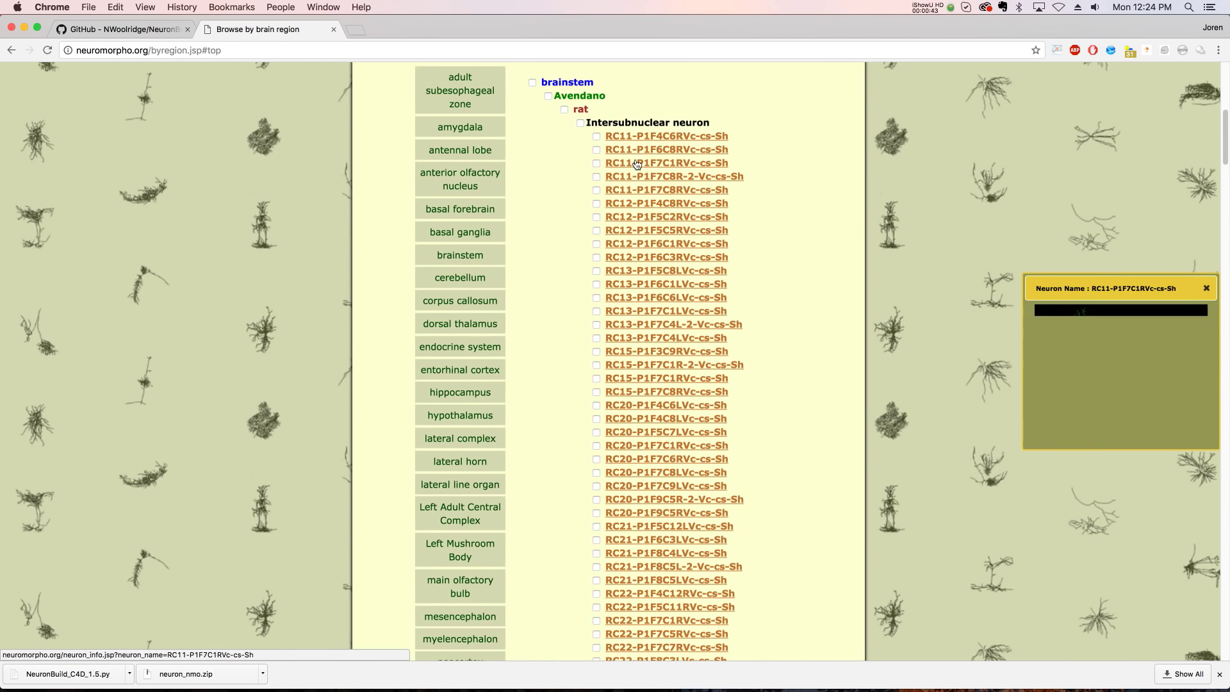
mouse_move(642, 224)
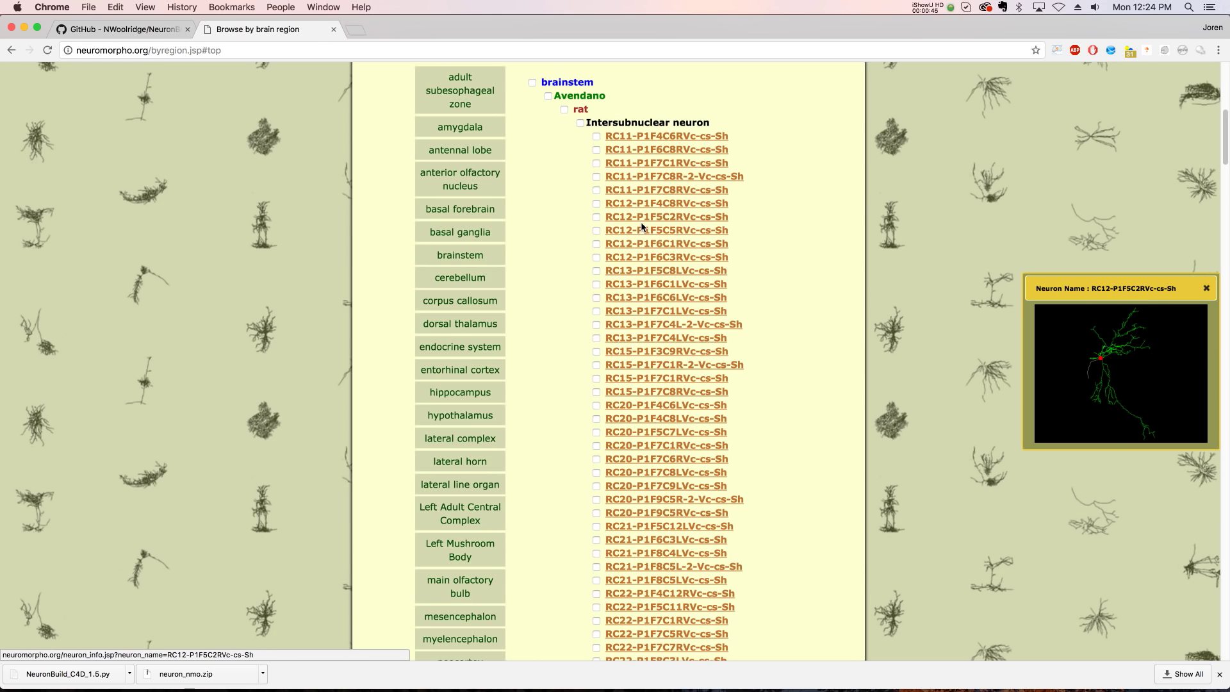
mouse_move(694, 259)
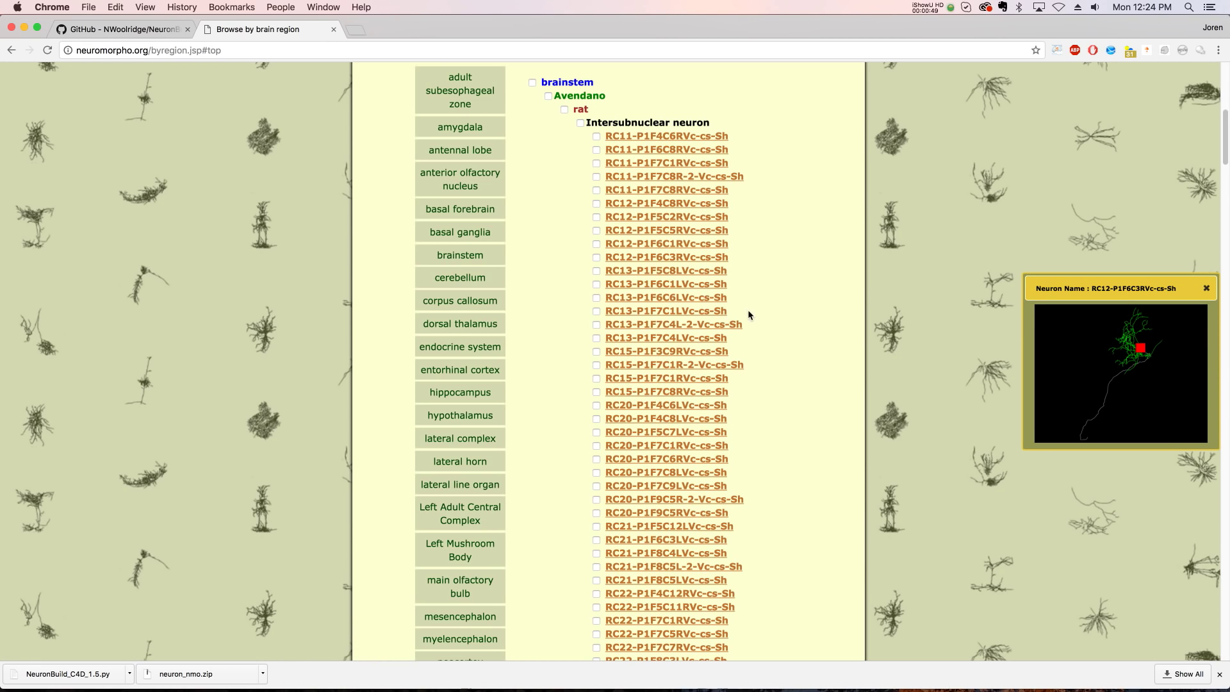
click(645, 324)
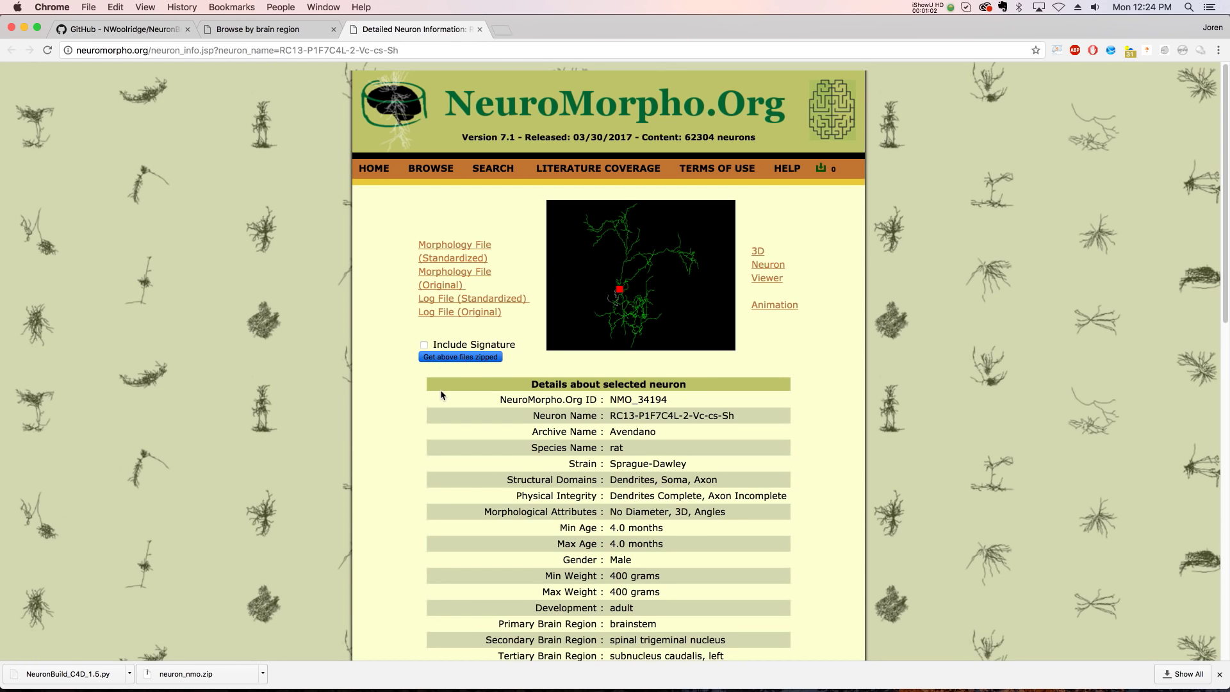
- Request and confirm the zipped files for RC13-P1F7C4L-2-Vc-cs-Sh, downloading neuron_nmo (1).zip
click(451, 358)
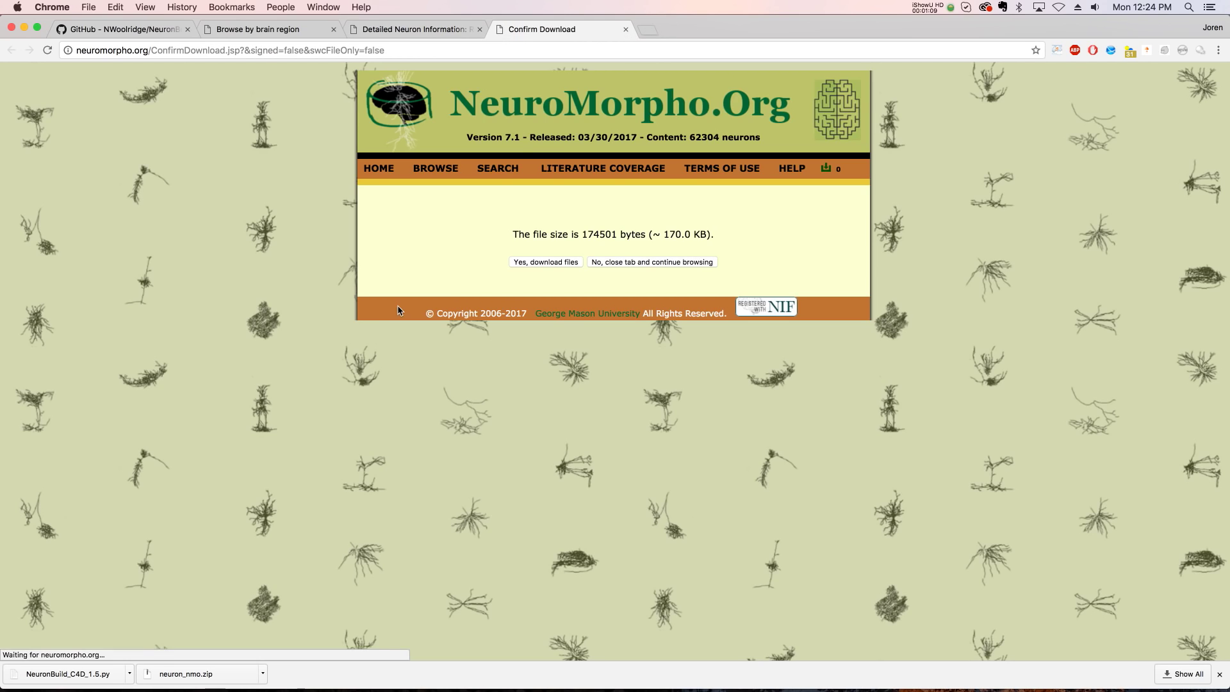
click(553, 262)
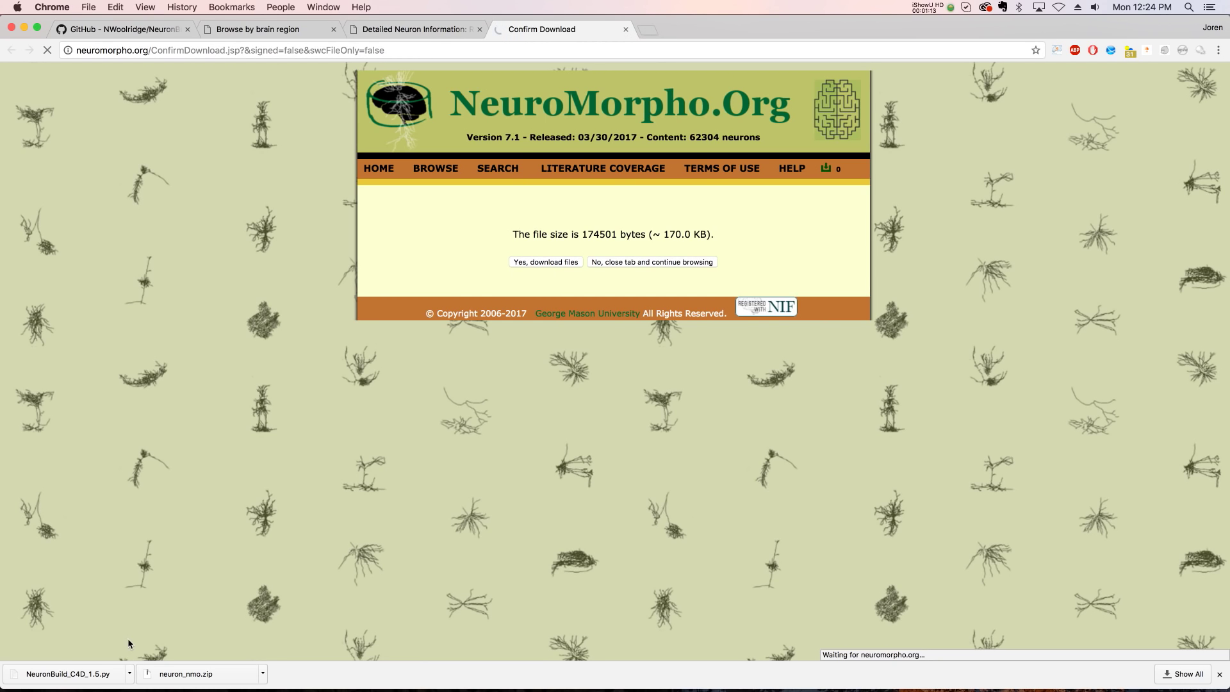
click(128, 673)
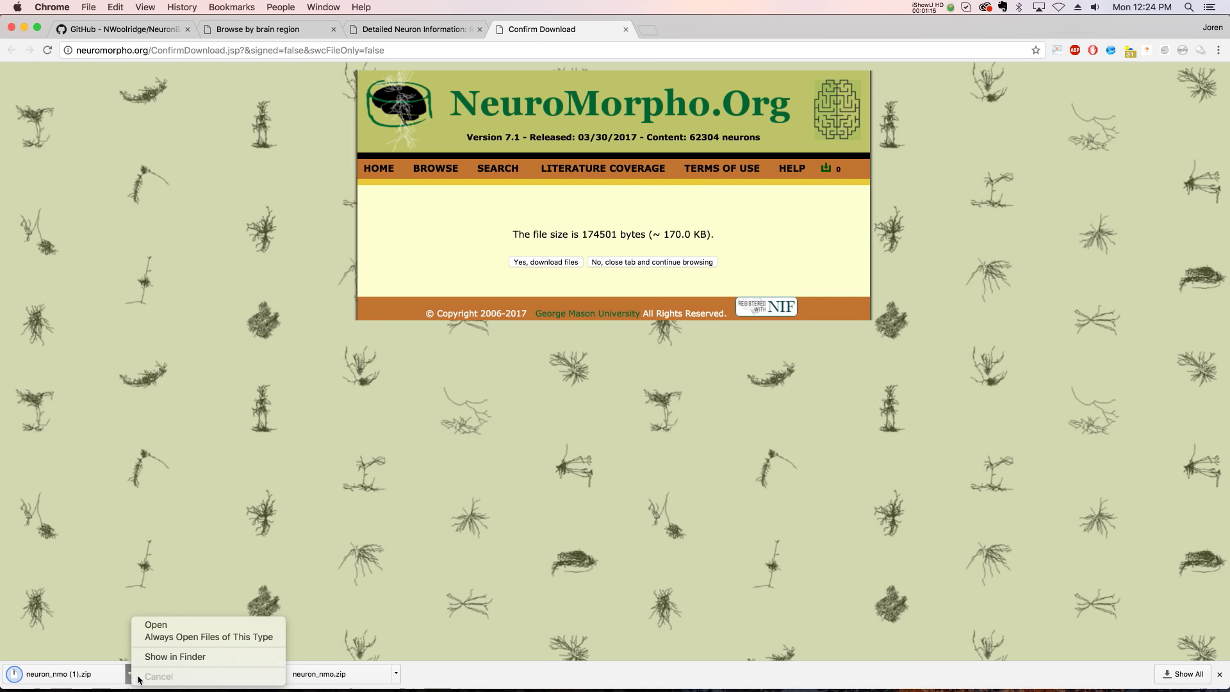
- Unzip the download in Finder and select RC13-P1F7C4L-2-Vc-cs-Sh.CNG.swc under avendano > CNG version
click(172, 657)
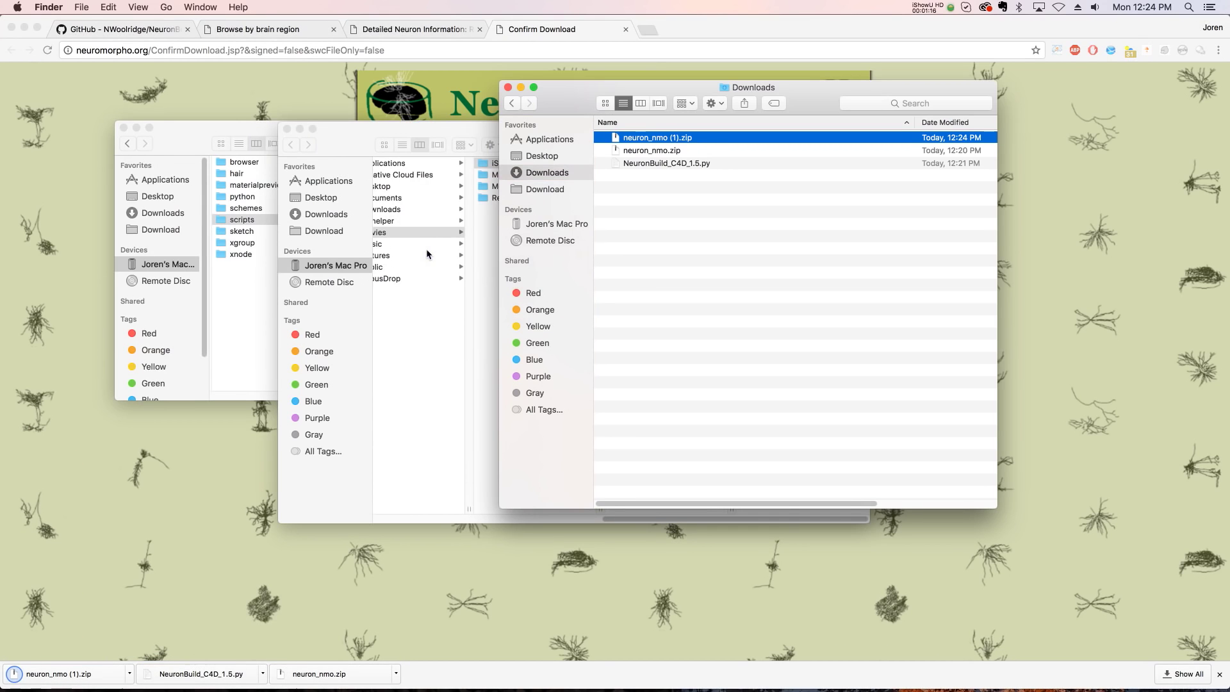
double_click(676, 138)
key(Right)
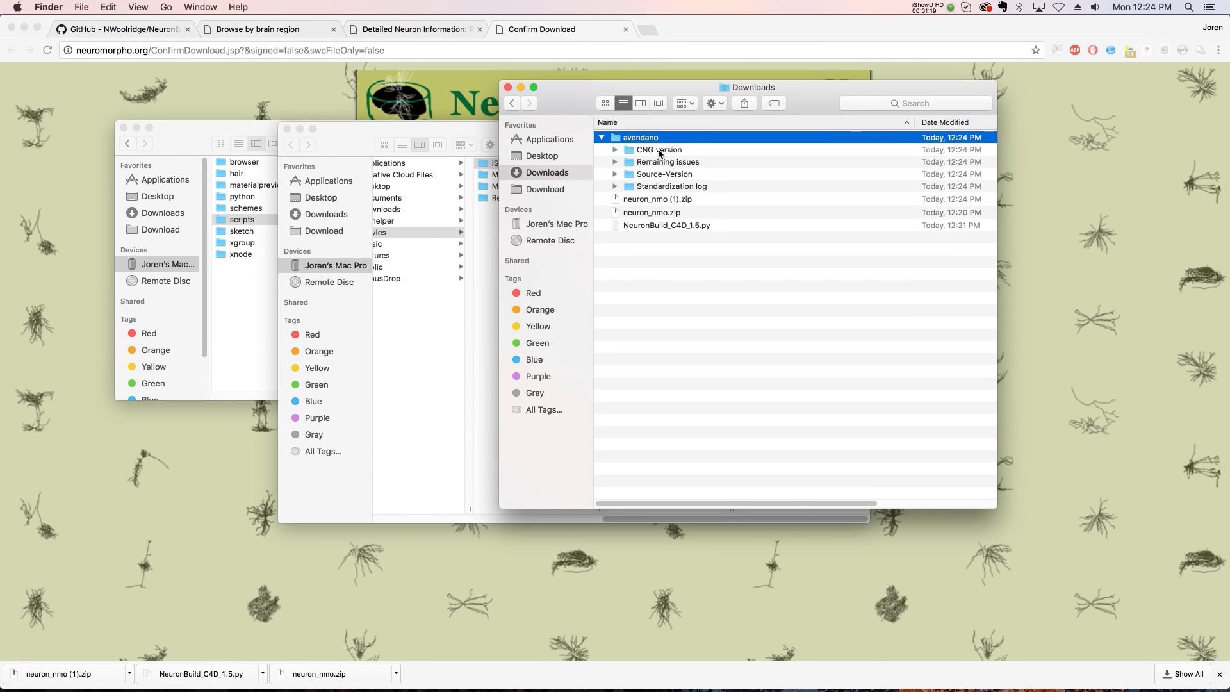
key(Down)
key(Down)
key(Down)
key(Down)
key(Up)
key(Up)
key(Up)
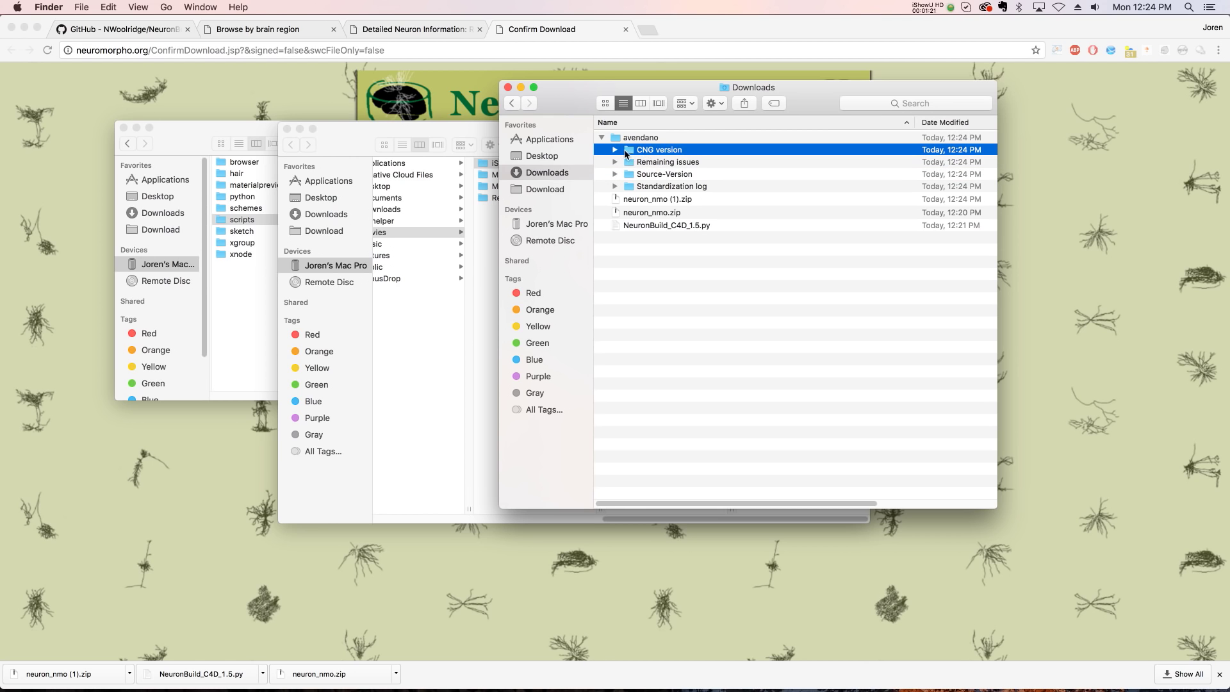
key(Right)
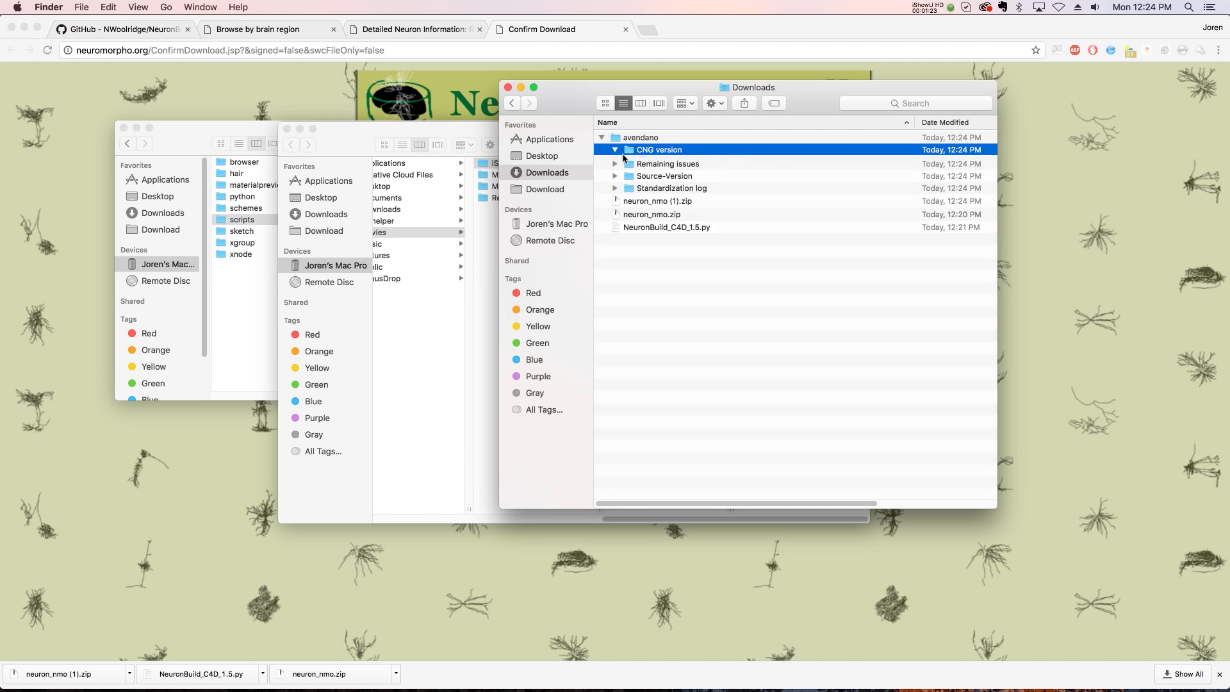
click(793, 166)
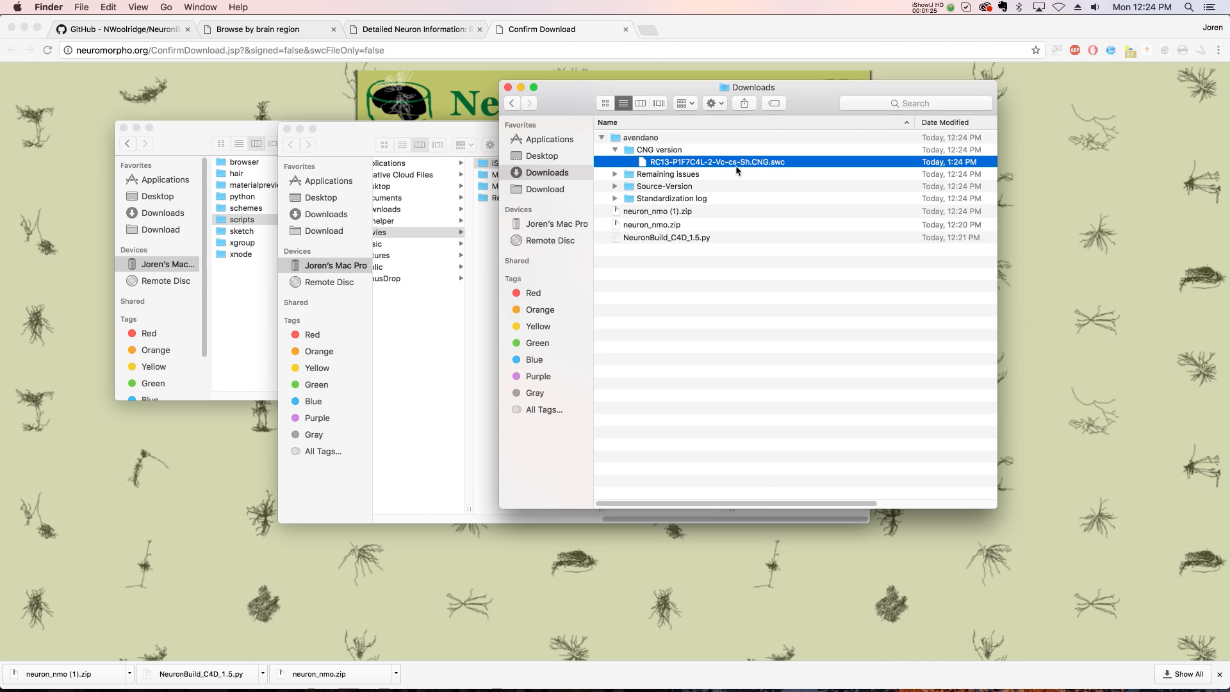
- Try opening the .swc directly in Cinema 4D, dismiss the unknown-format alert, and return to the NeuronBuild repo
drag(698, 164, 164, 667)
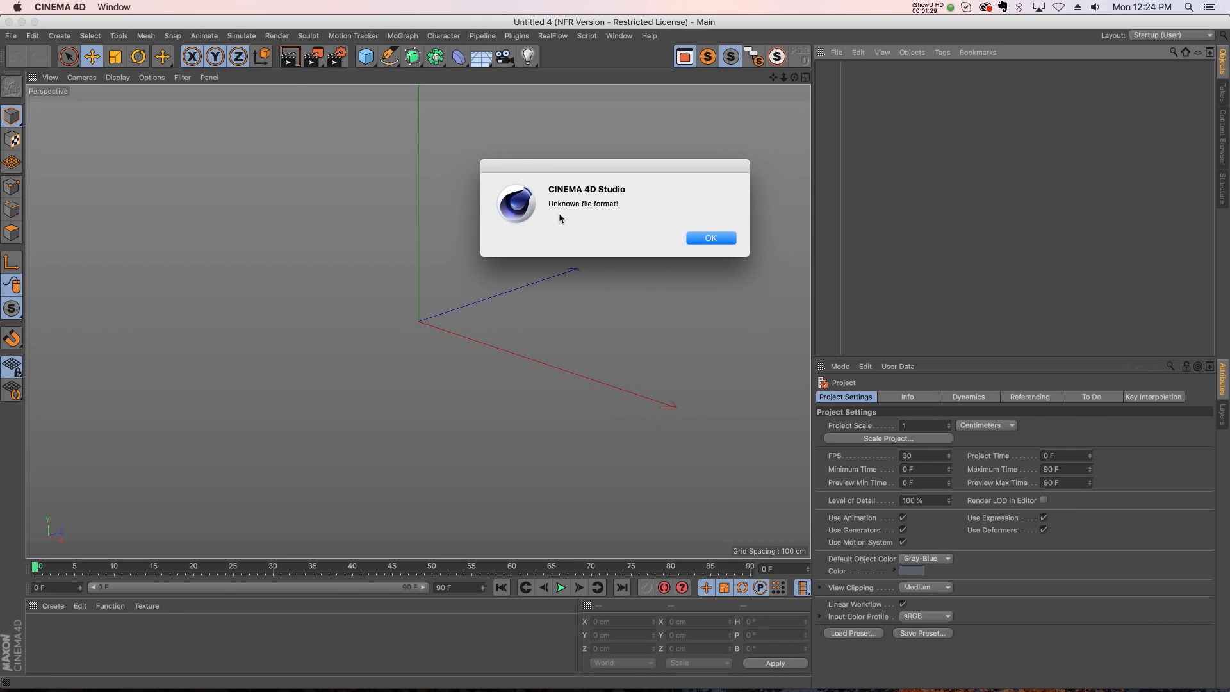
click(722, 240)
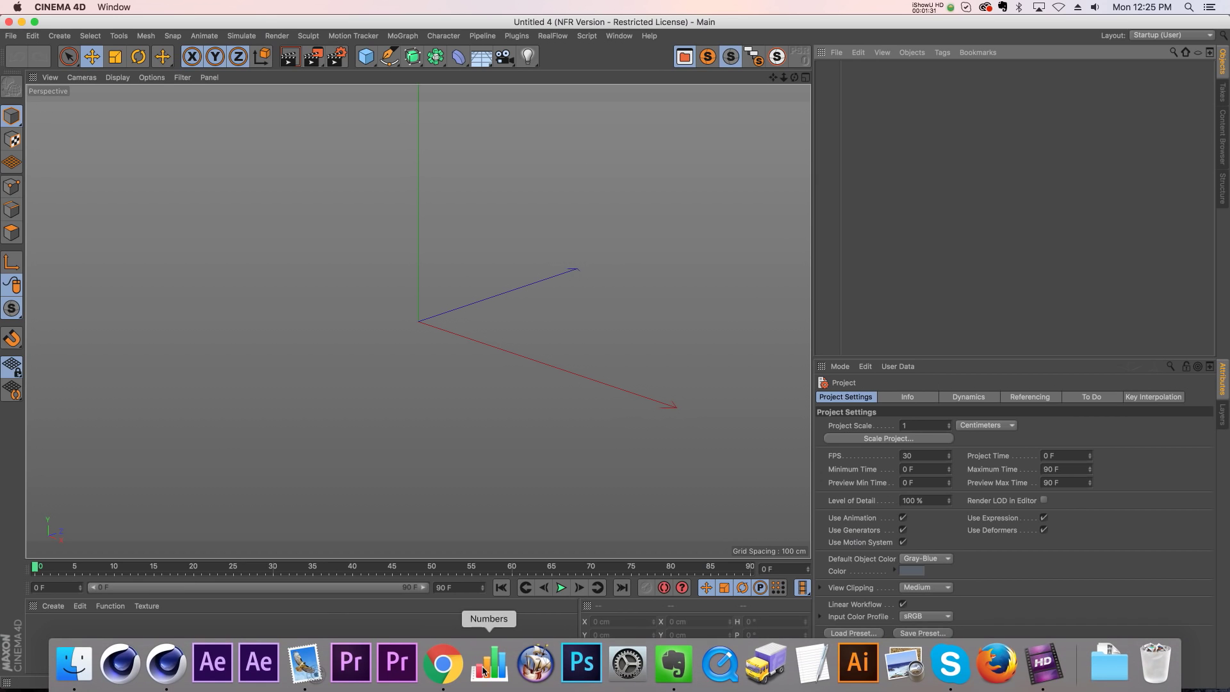
click(459, 648)
click(145, 36)
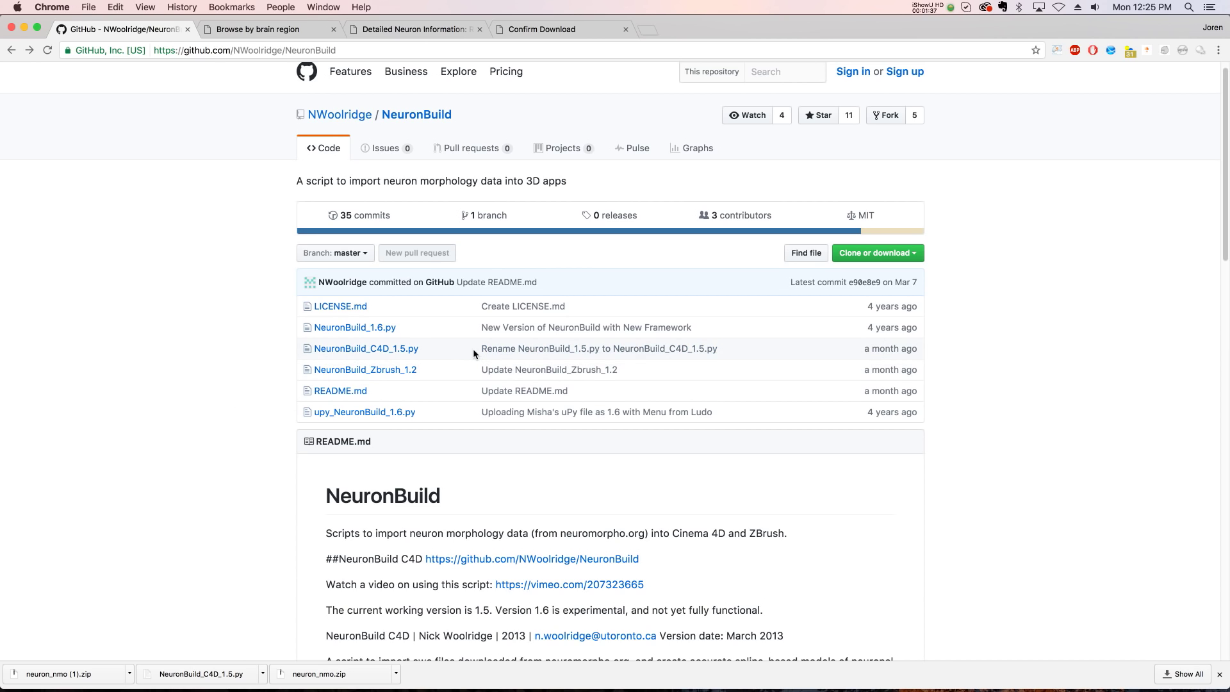
- Read the NeuronBuild README, highlighting the author credit and the vimeo video link
drag(436, 350, 204, 348)
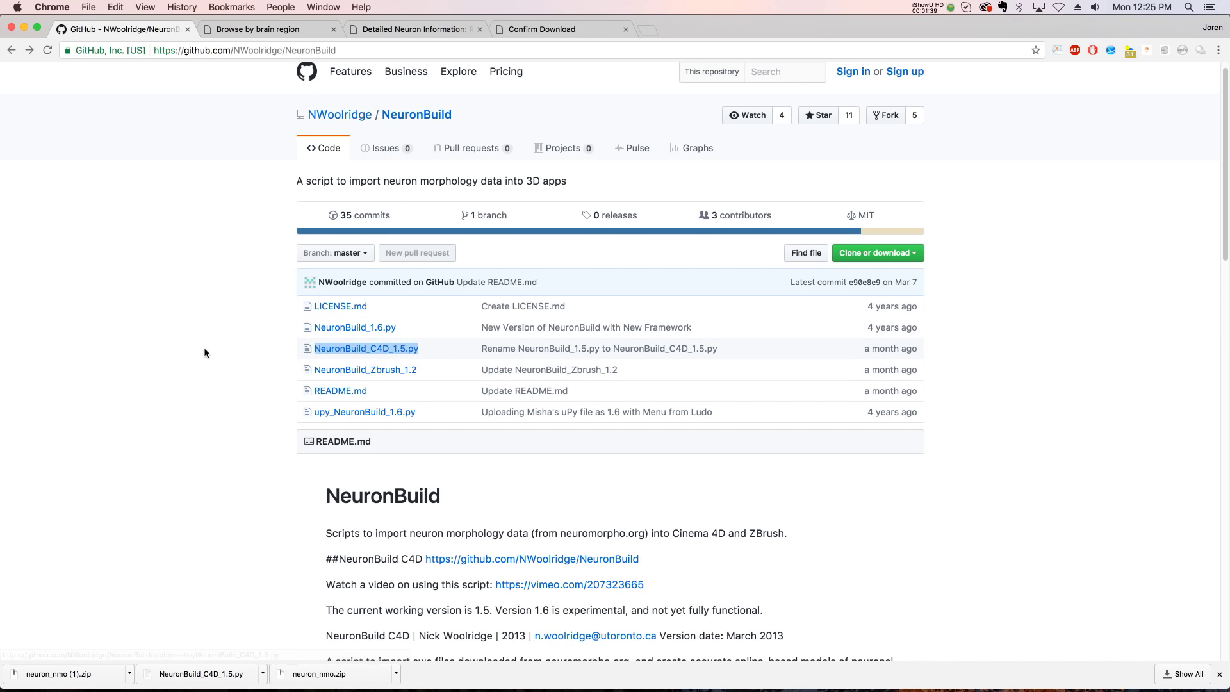
scroll(204, 347, down, 5)
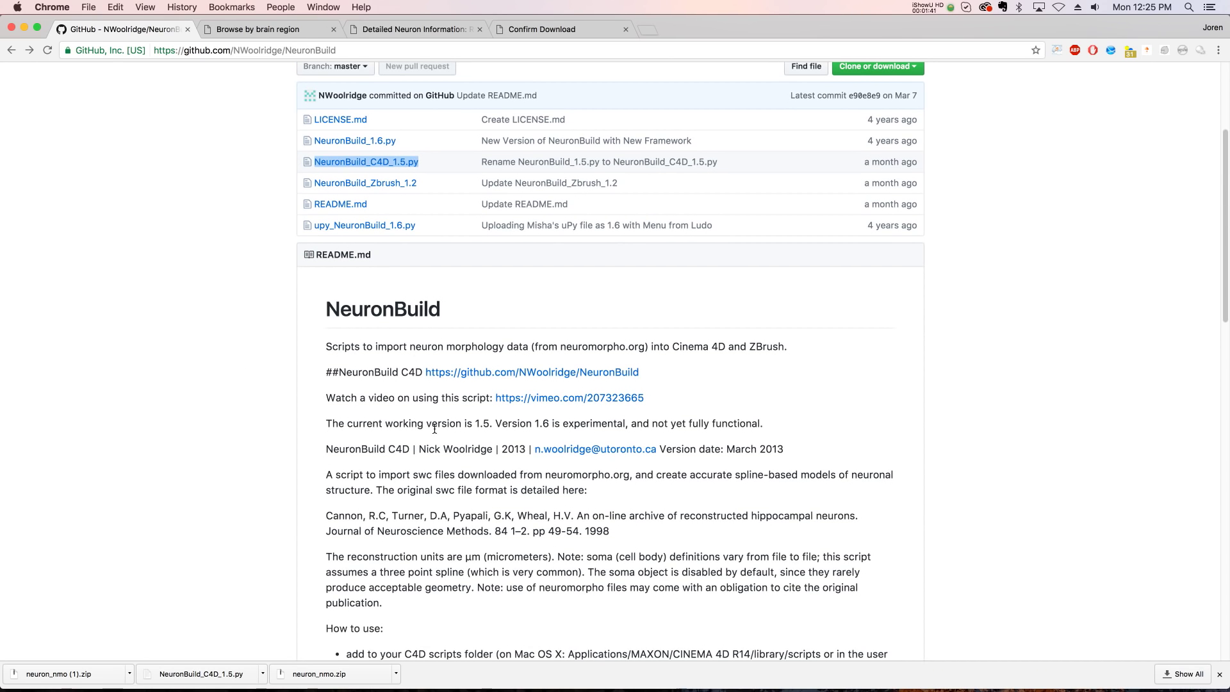
drag(419, 449, 528, 451)
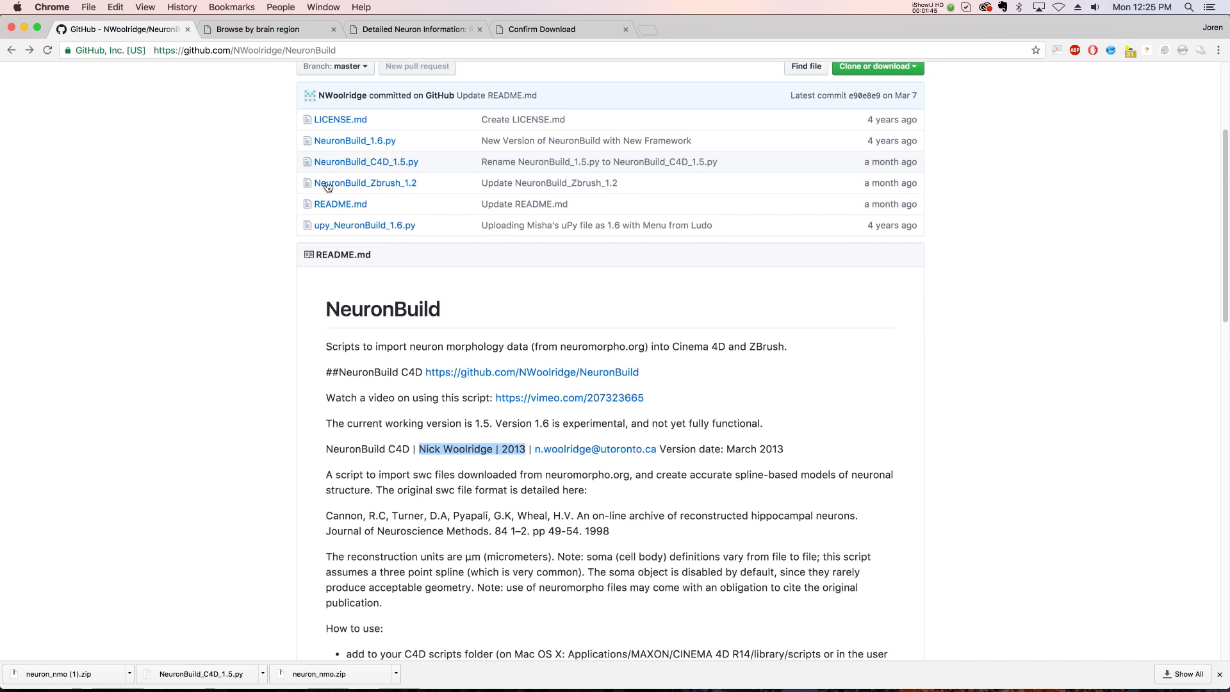
click(441, 467)
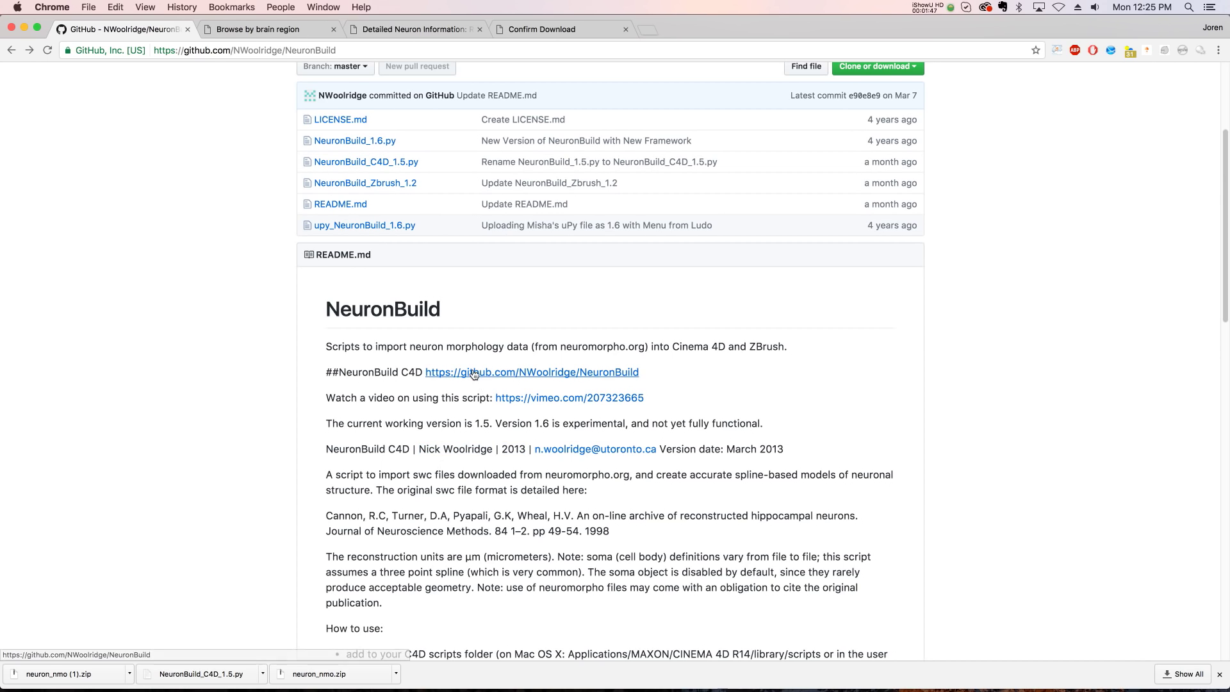
drag(645, 398, 560, 398)
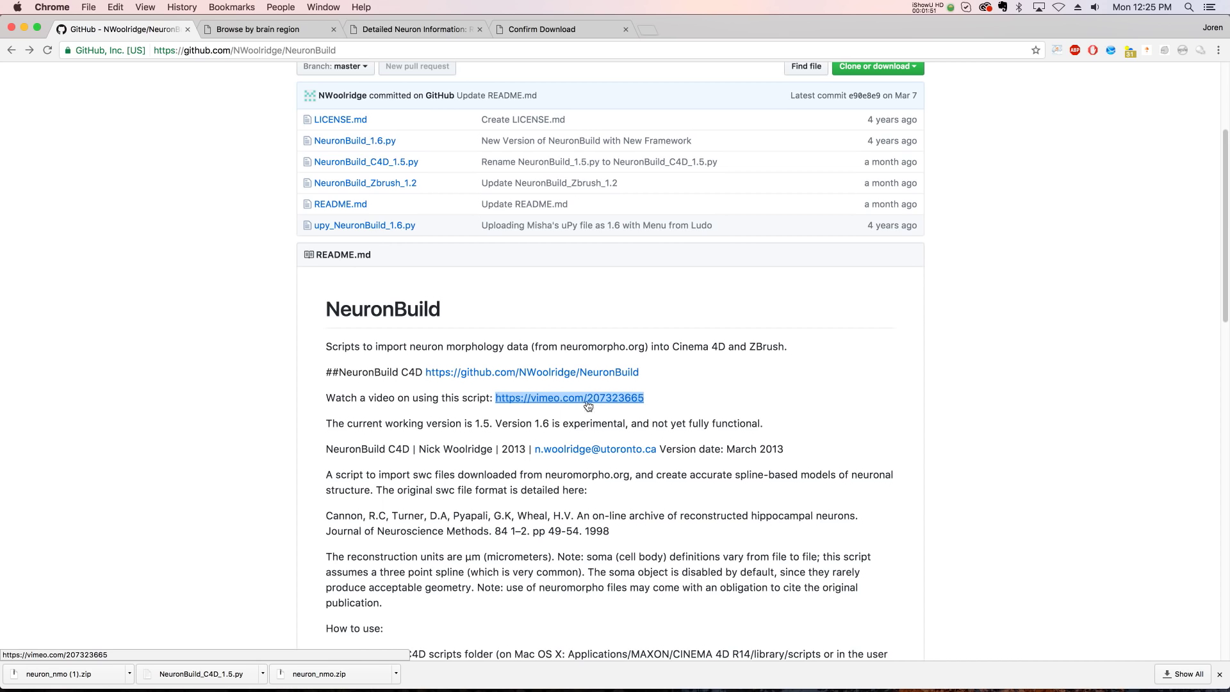
scroll(276, 439, up, 4)
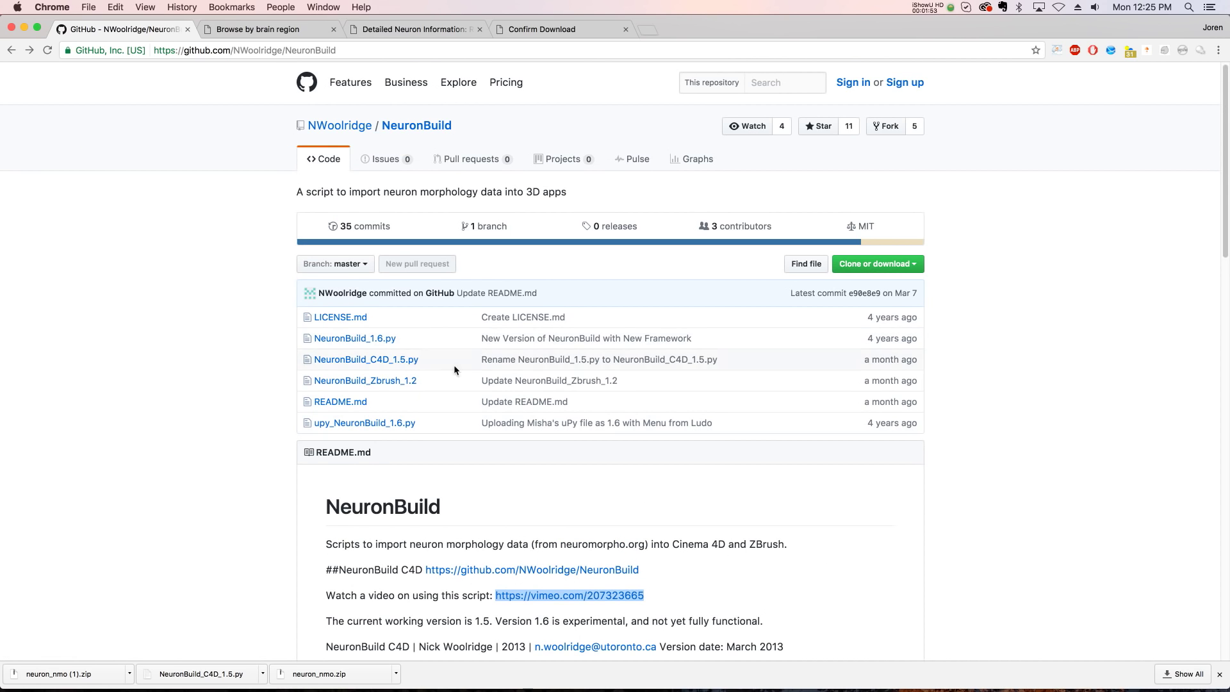
- Open the NeuronBuild_C4D_1.5.py script and view it as raw text
drag(426, 362, 377, 357)
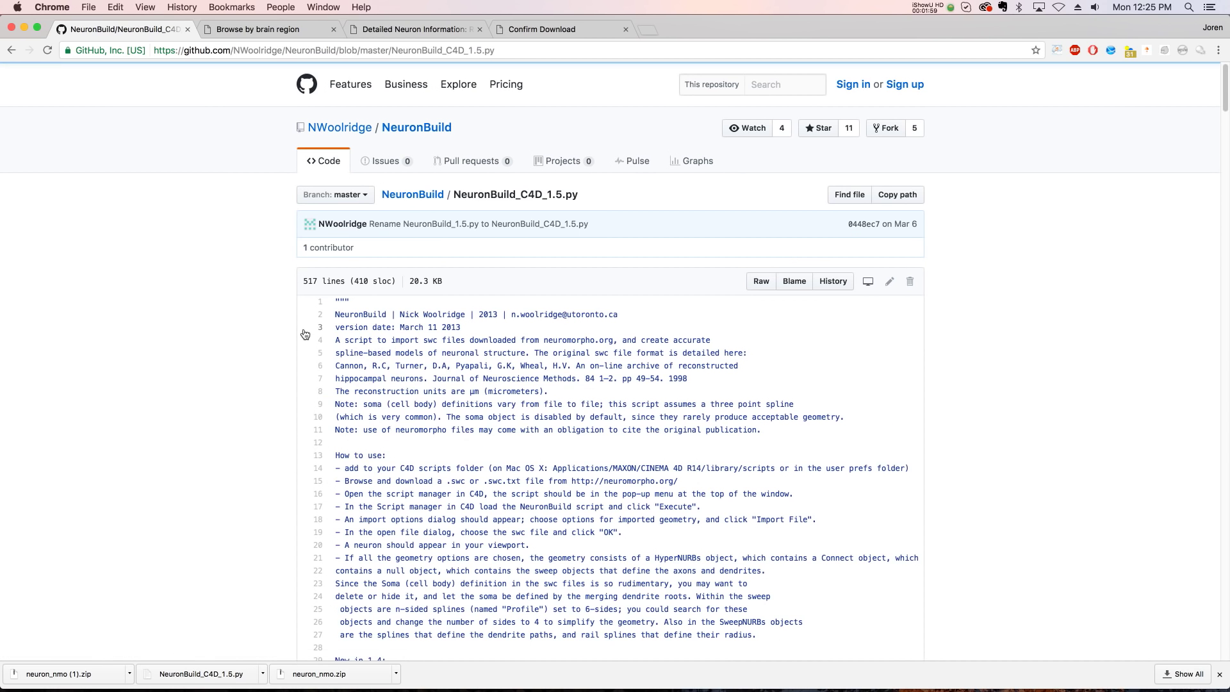
click(761, 282)
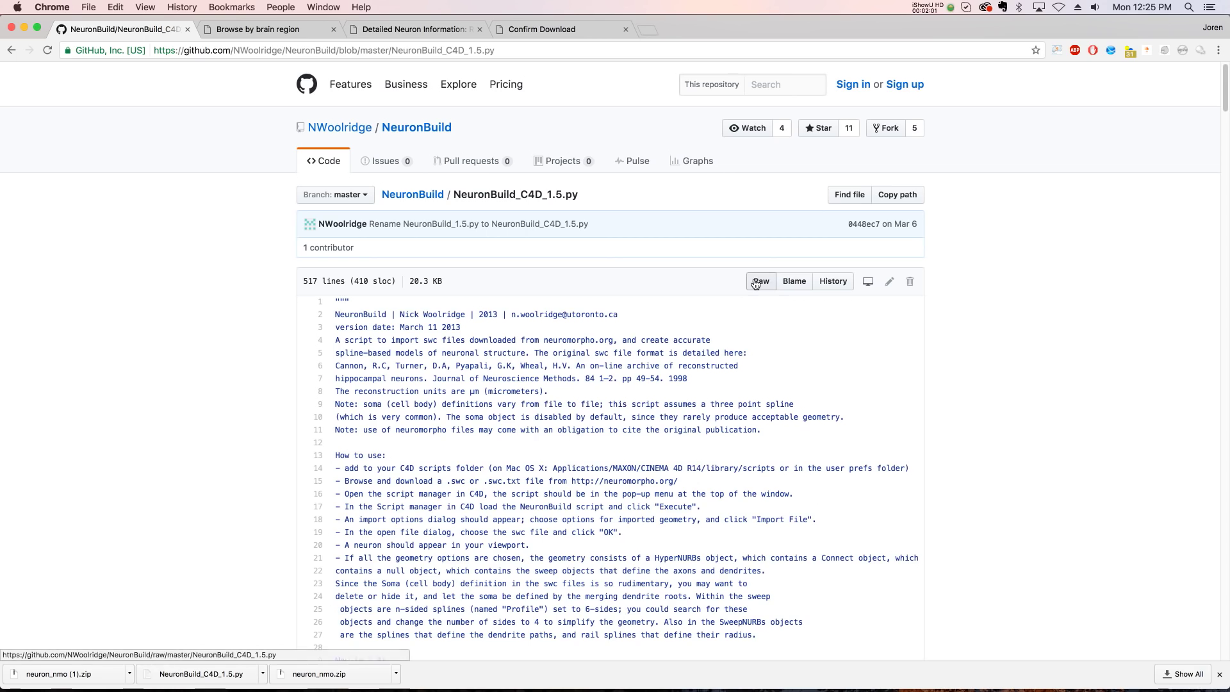
scroll(336, 289, down, 20)
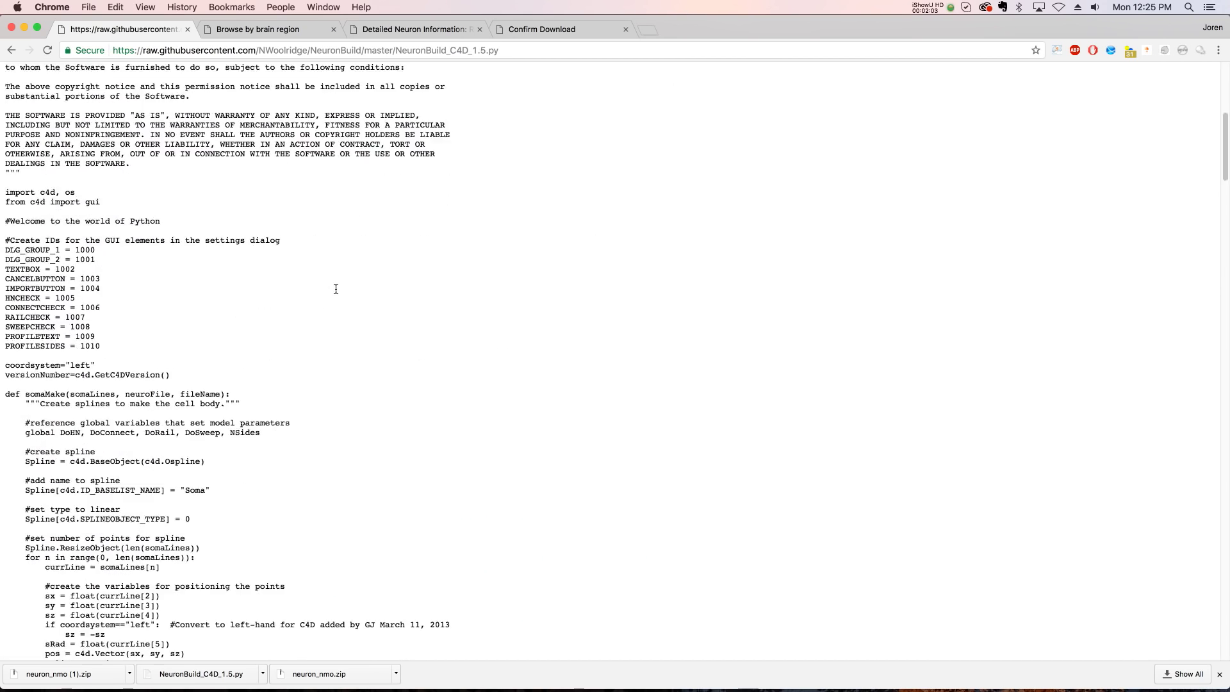
scroll(336, 288, down, 5)
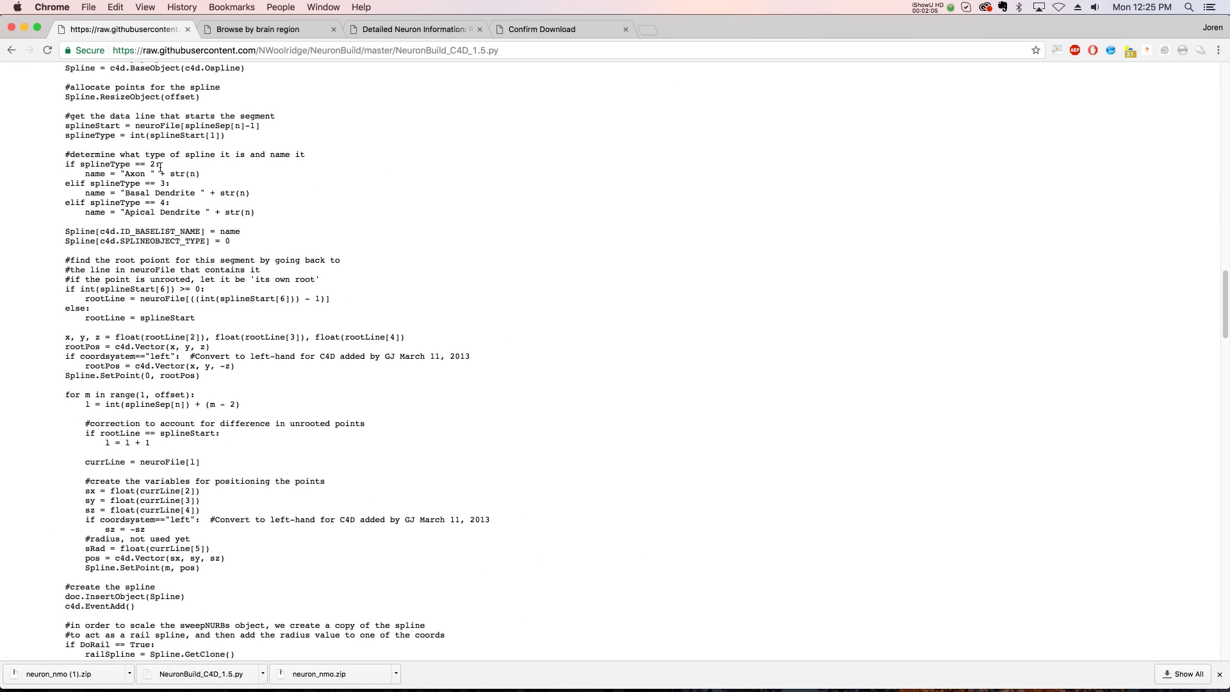
- Save the raw script page into Downloads, replacing the existing NeuronBuild_C4D_1.5.py
click(89, 7)
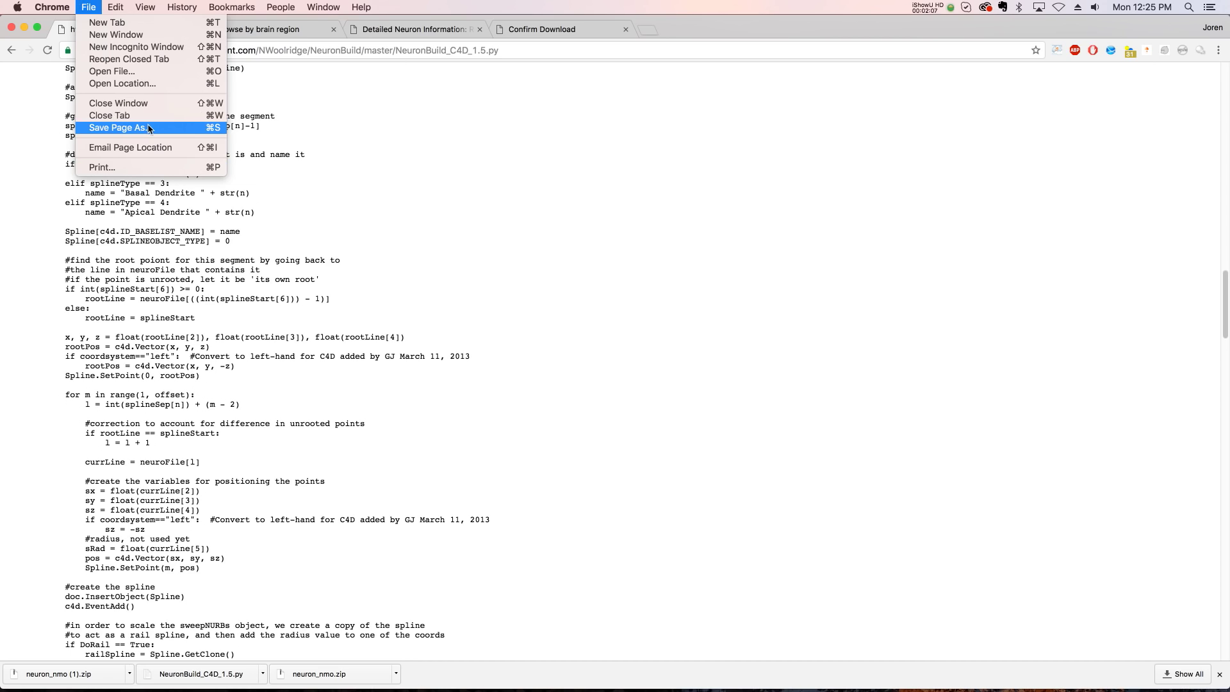
click(172, 129)
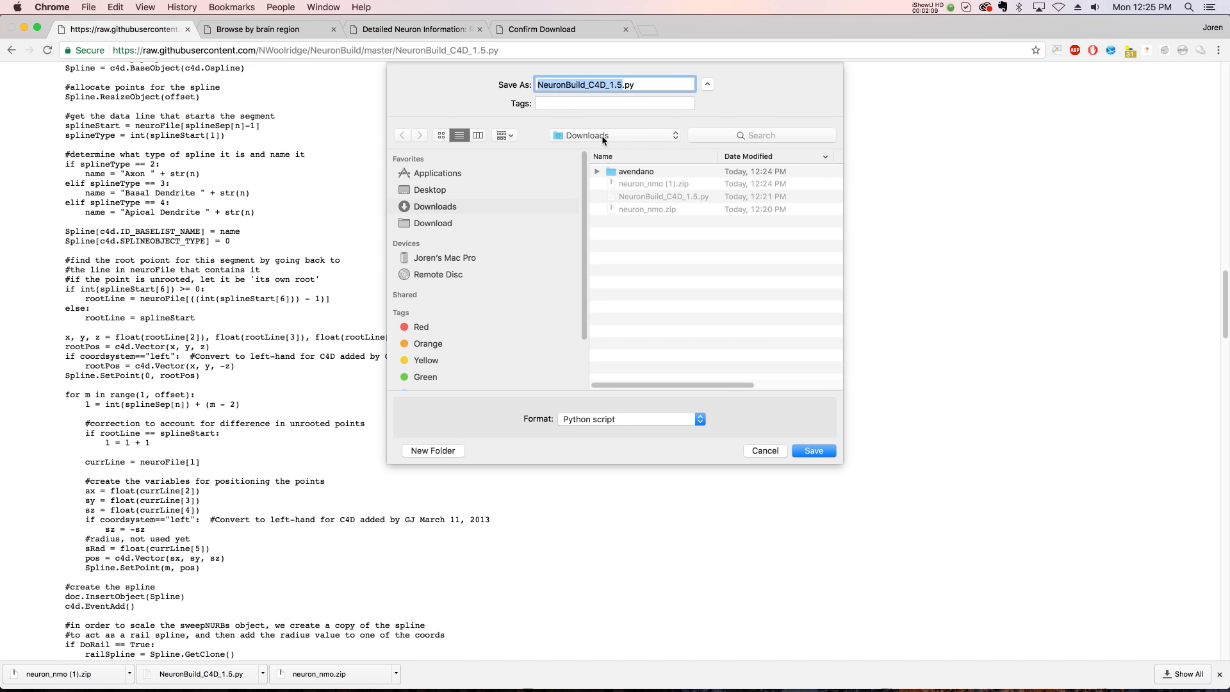
click(818, 450)
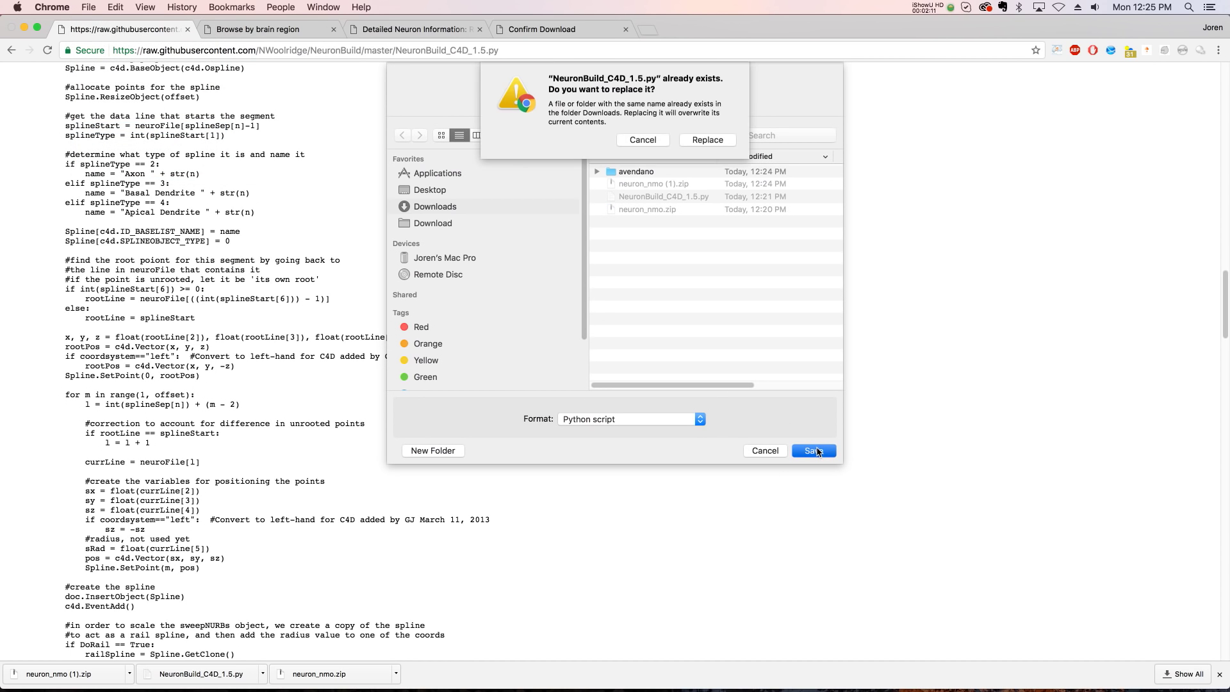
click(697, 144)
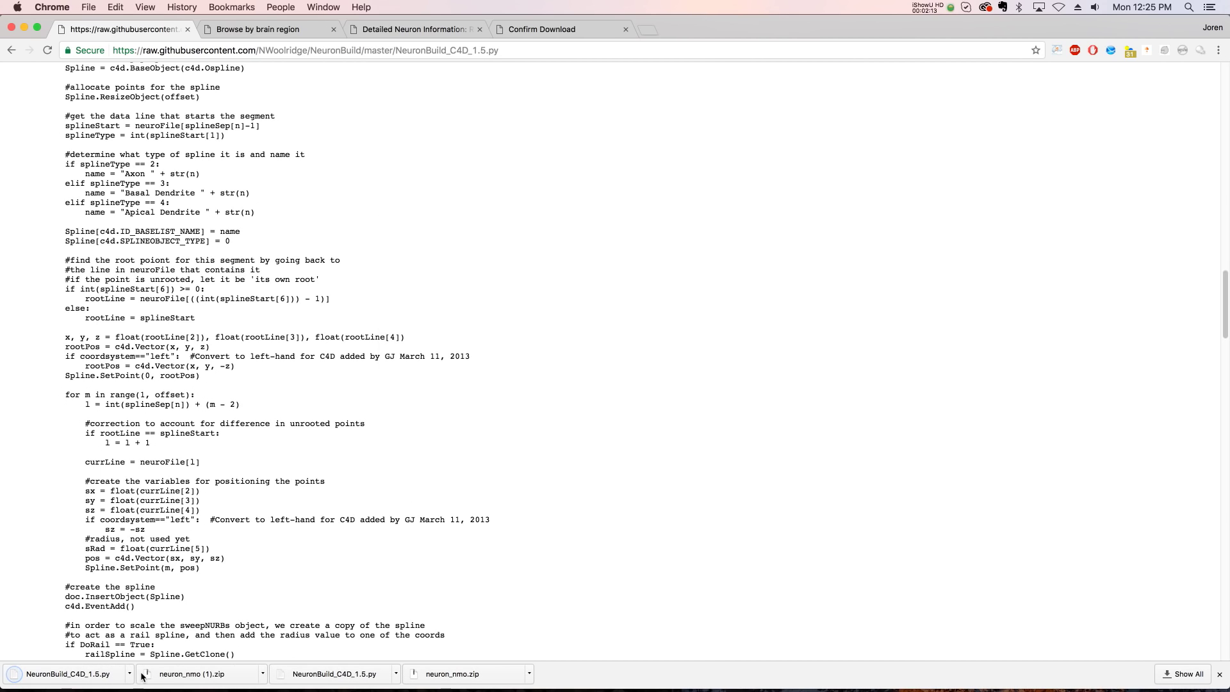
- Reveal the downloaded NeuronBuild_C4D_1.5.py in Finder and preview its contents with Quick Look
click(130, 674)
click(170, 659)
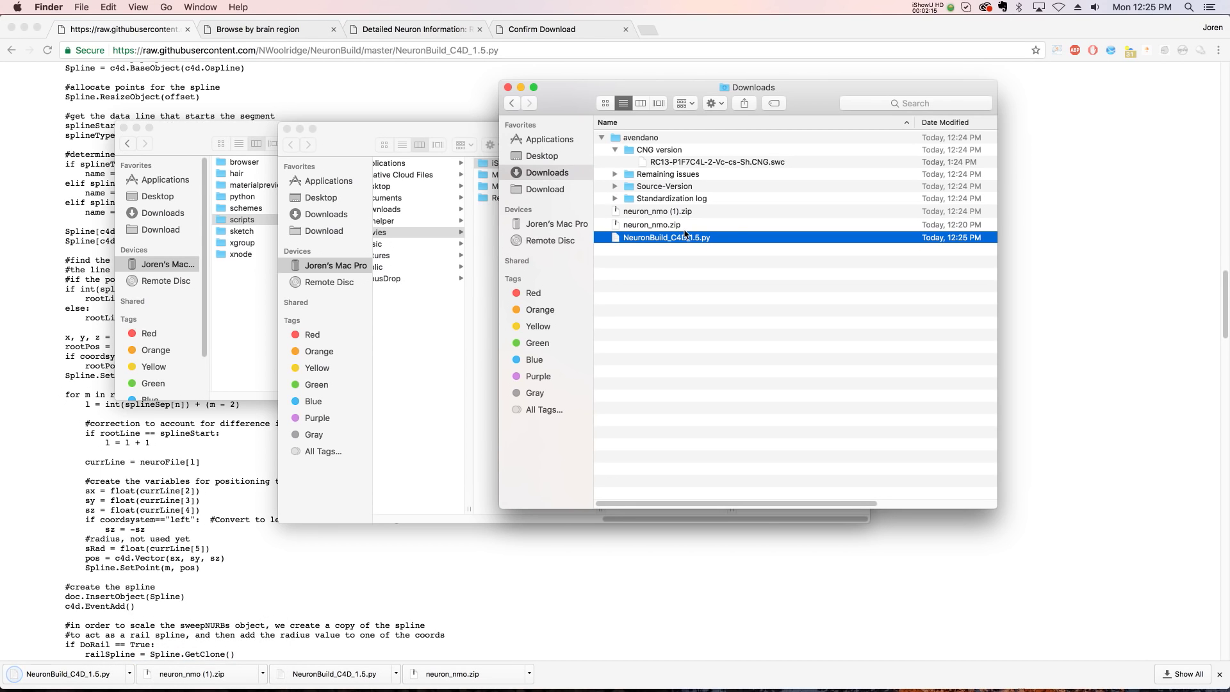
key(space)
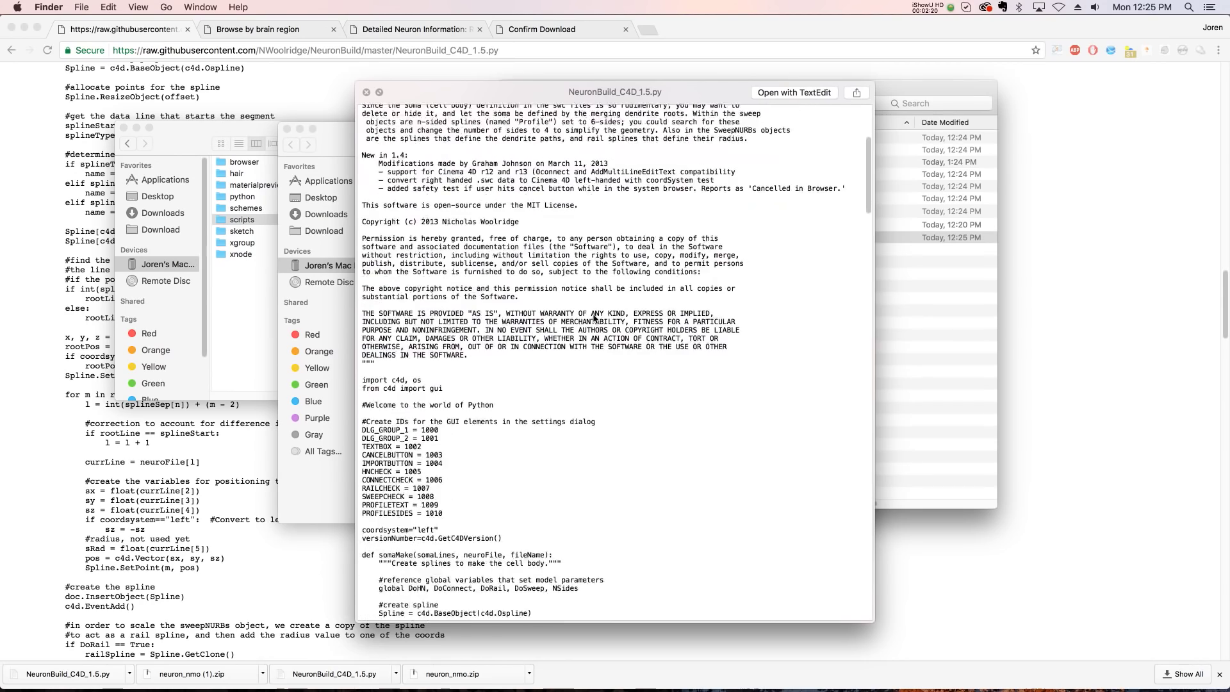
scroll(593, 313, down, 5)
key(space)
- Tidy the Finder windows and open CINEMA 4D > library > scripts to confirm NeuronBuild_C4D_1.5.py is there
drag(564, 88, 746, 59)
click(287, 128)
drag(239, 124, 293, 118)
scroll(573, 388, left, 8)
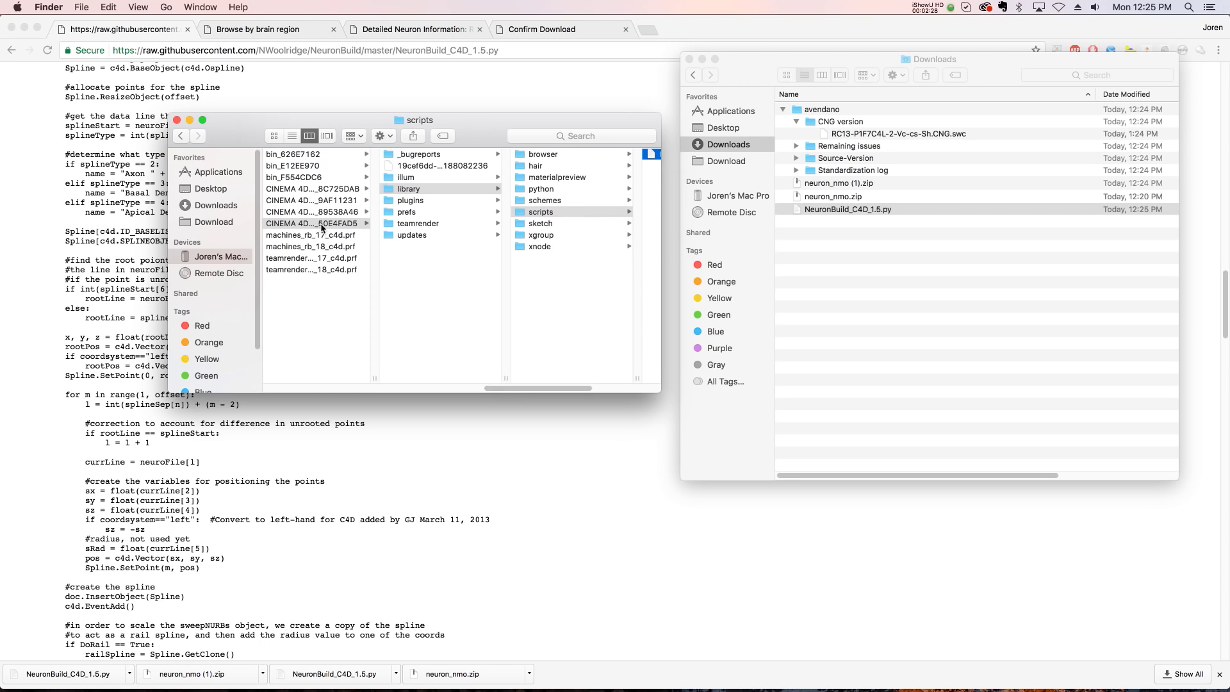
click(521, 209)
key(Right)
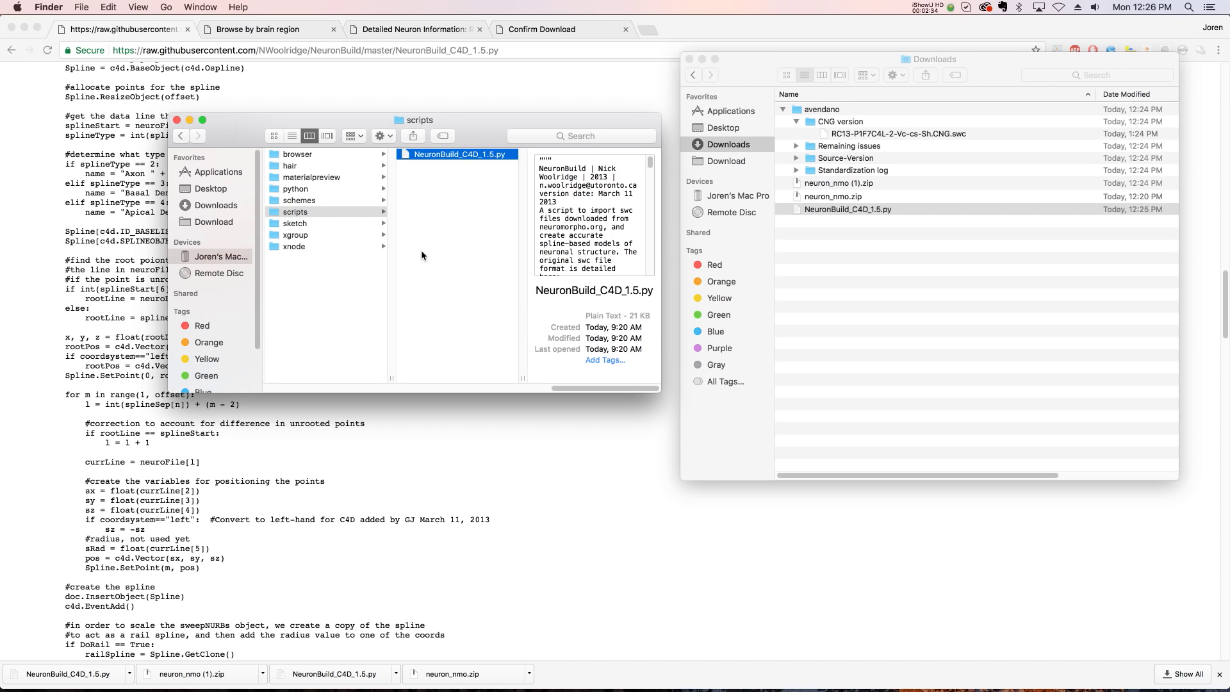
click(161, 666)
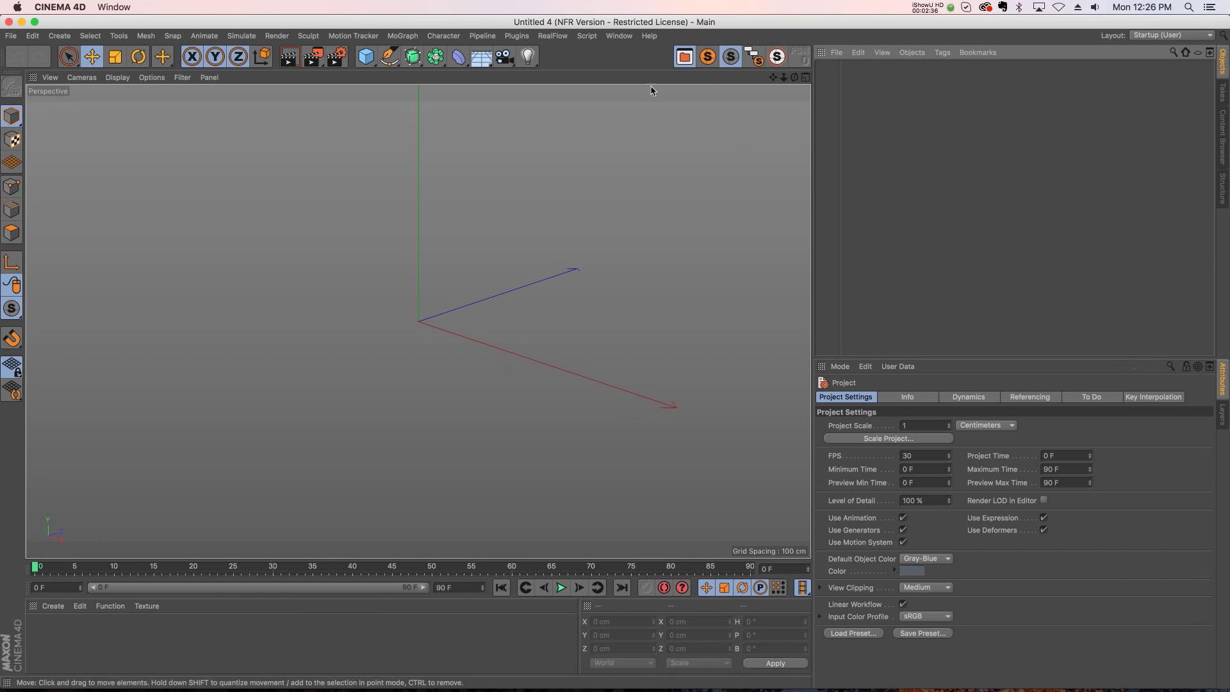
- Run NeuronBuild_C4D_1.5 from Script > User Scripts and center its options dialog
click(585, 37)
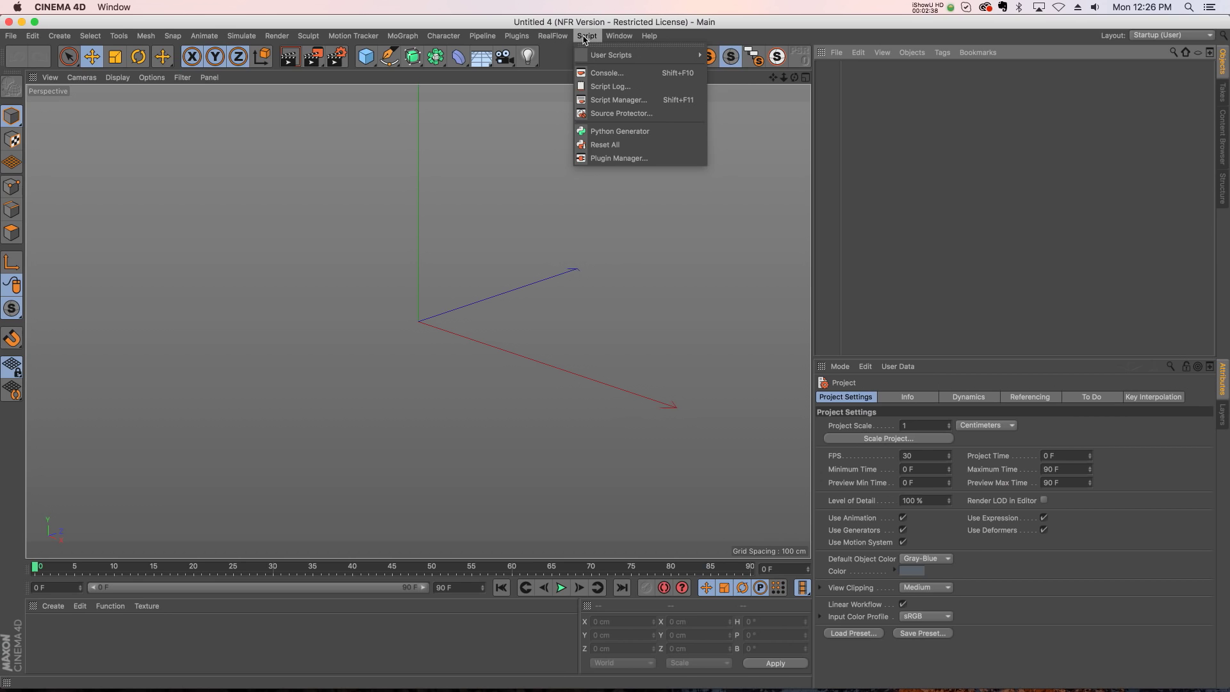
mouse_move(618, 56)
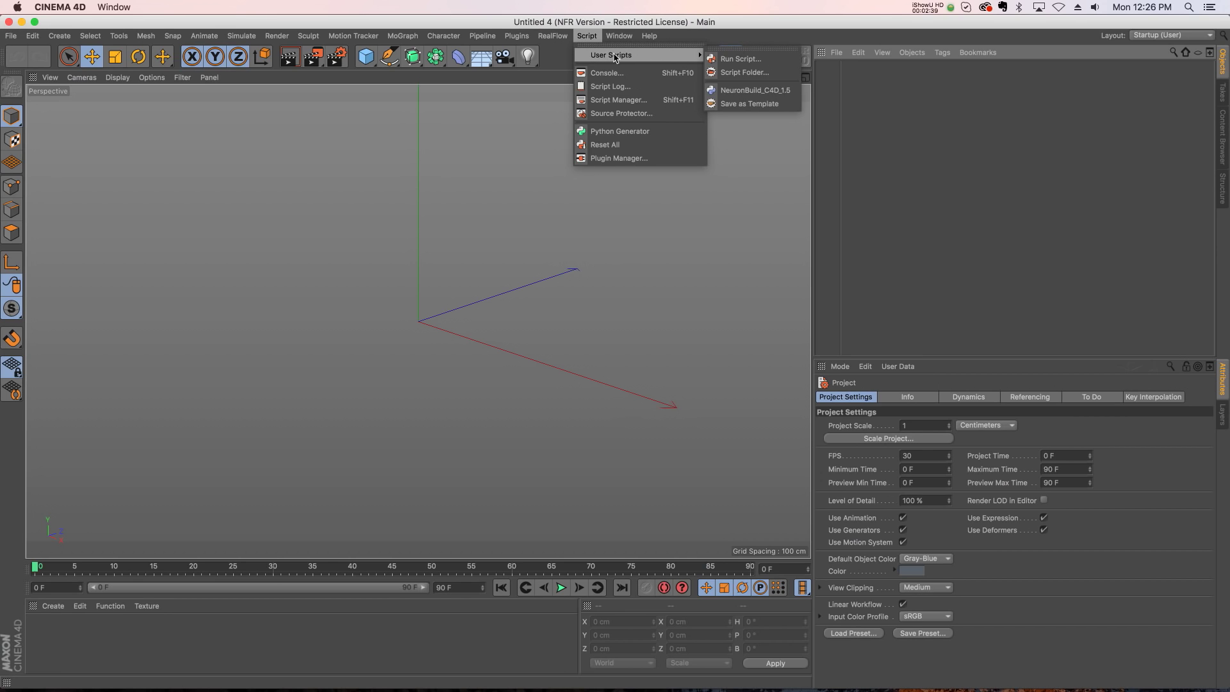
click(749, 91)
drag(746, 22, 557, 166)
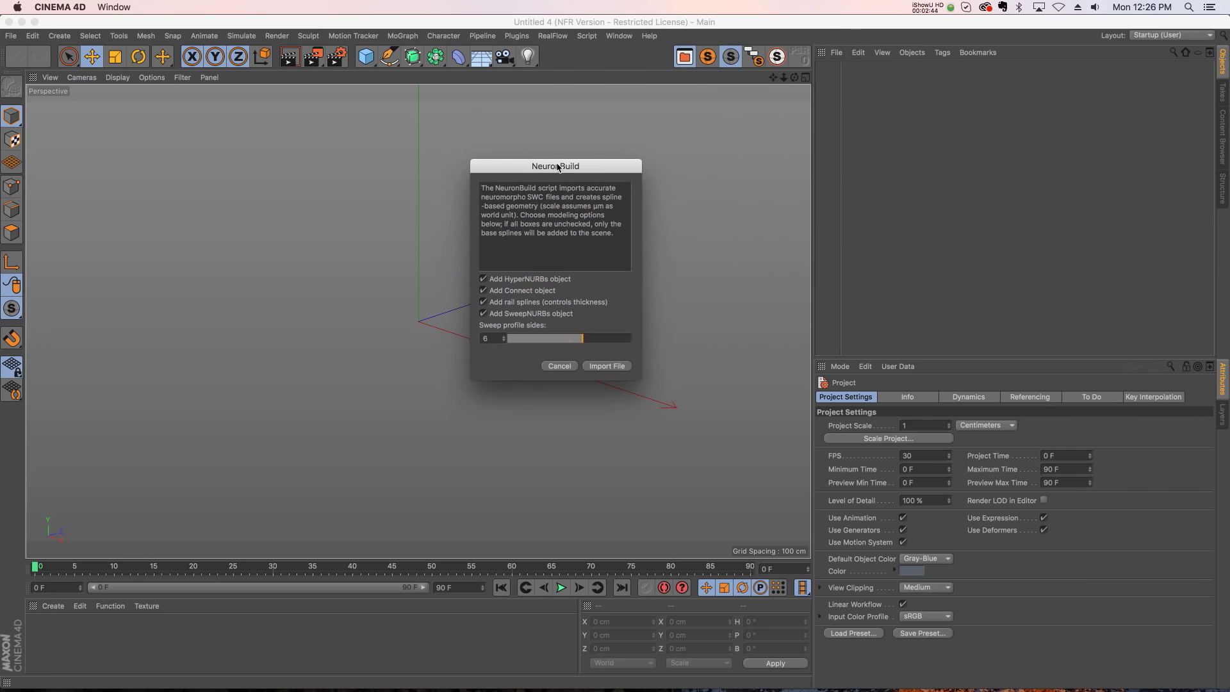
- Import RC13-P1F7C4L-2-Vc-cs-Sh.CNG.swc from avendano > CNG version, then create a new material
click(623, 367)
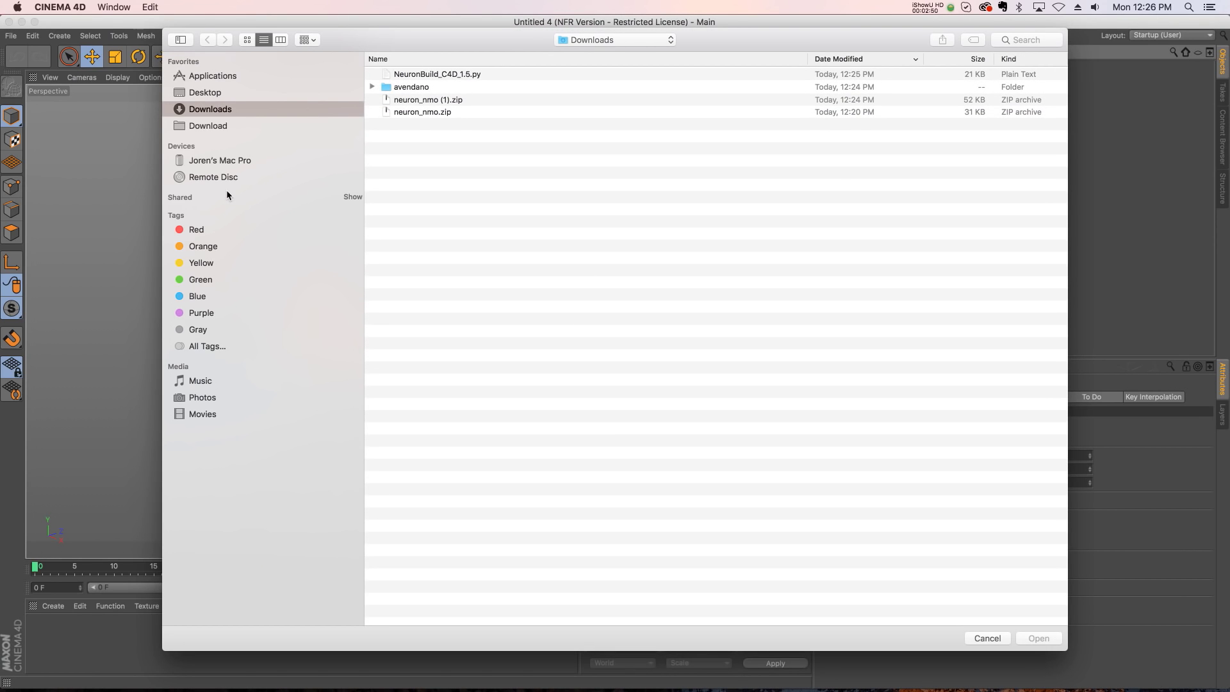
click(372, 86)
click(385, 100)
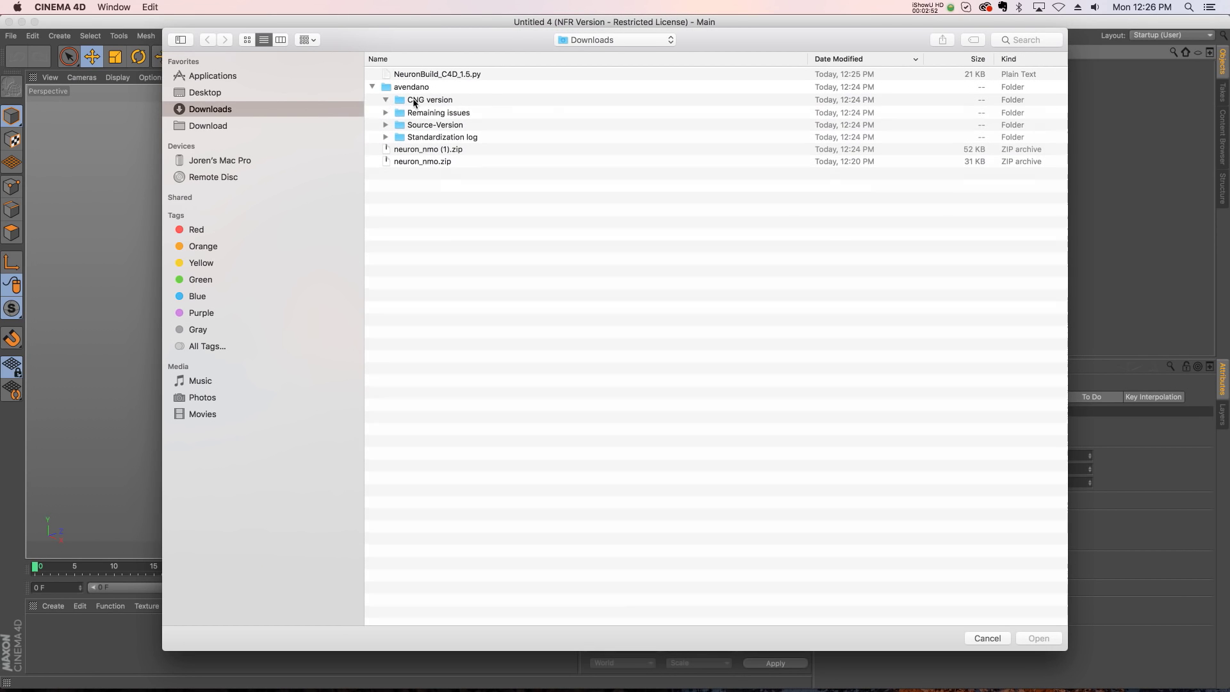
click(550, 113)
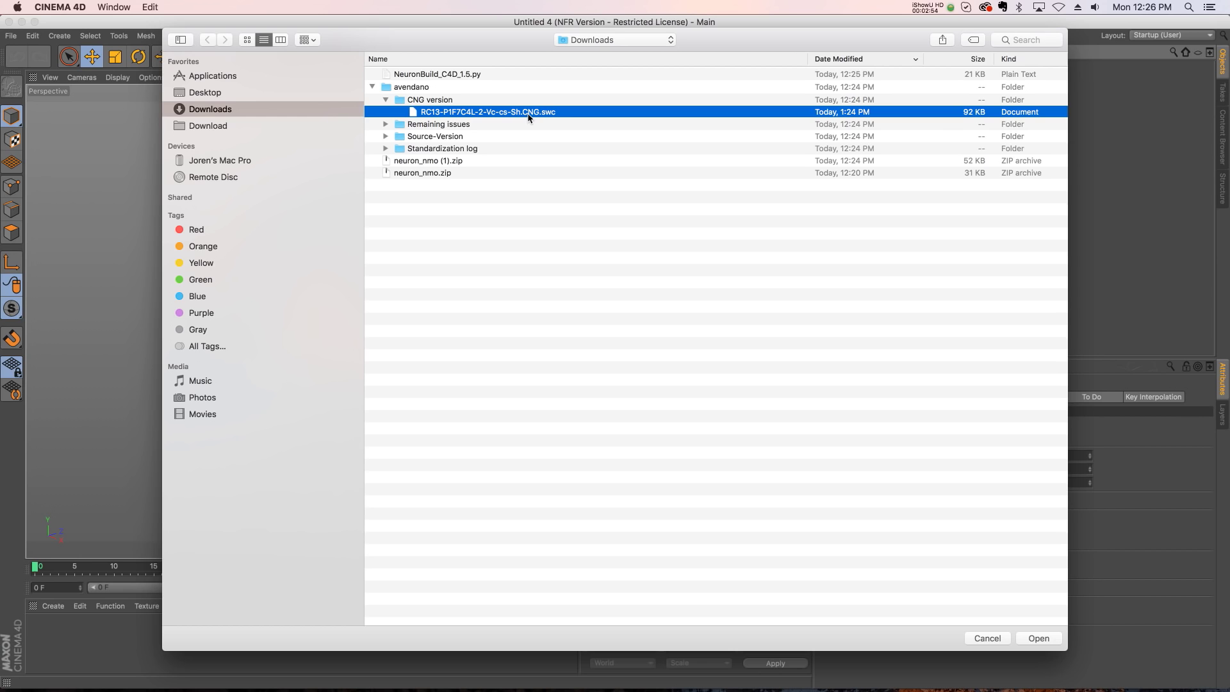
double_click(529, 113)
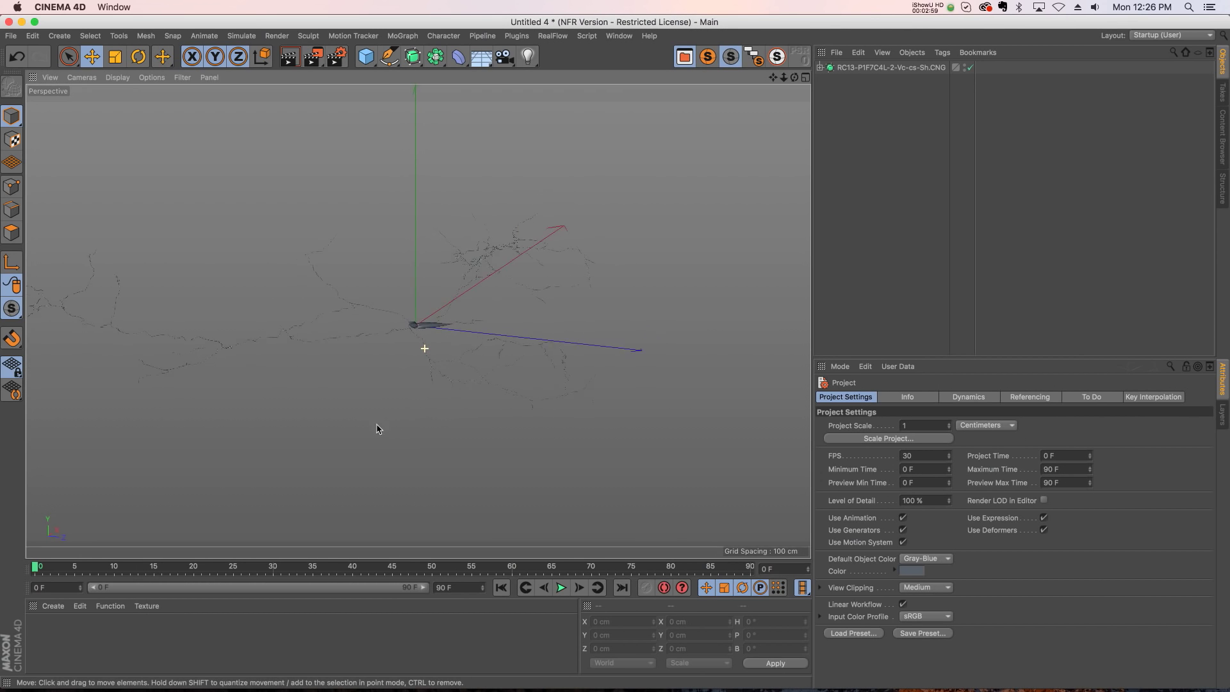
mouse_move(376, 428)
alt+mouse_down()
mouse_move(321, 354)
mouse_move(325, 365)
mouse_move(412, 343)
mouse_move(408, 332)
mouse_move(506, 378)
mouse_move(607, 357)
mouse_move(584, 329)
mouse_move(502, 297)
mouse_move(449, 313)
mouse_move(393, 411)
alt+mouse_up()
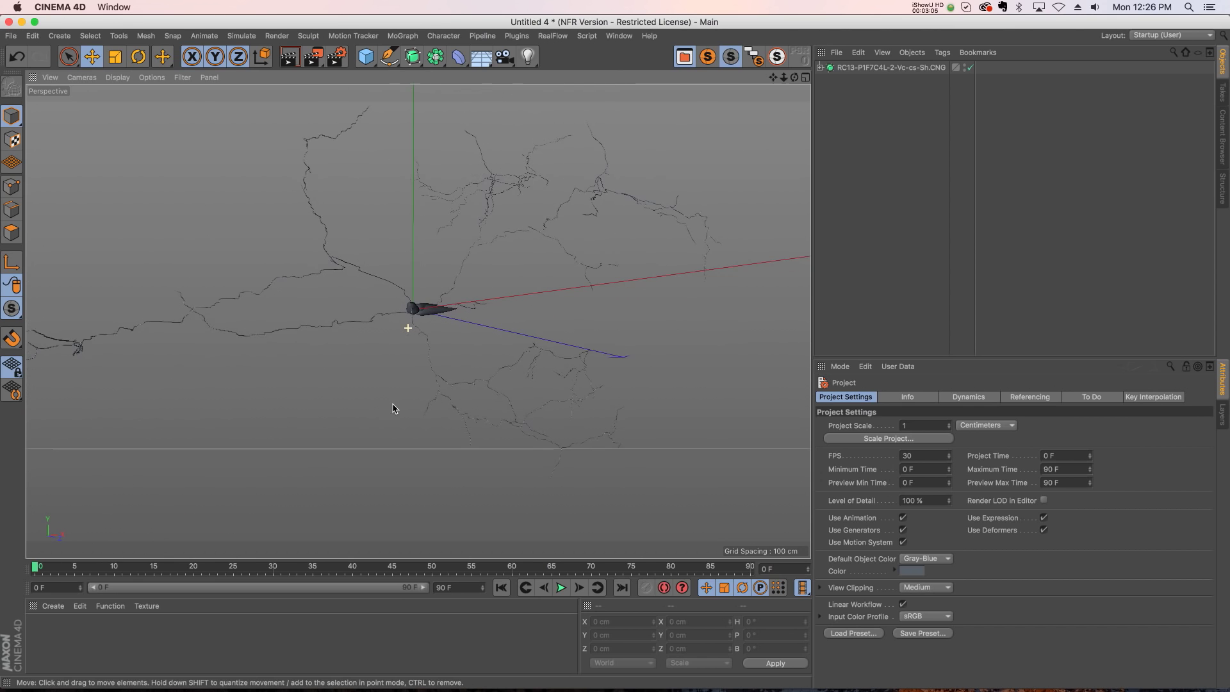
double_click(72, 645)
- Turn Mat red with 100% saturation, apply it to the neuron object, and orbit to inspect
double_click(41, 629)
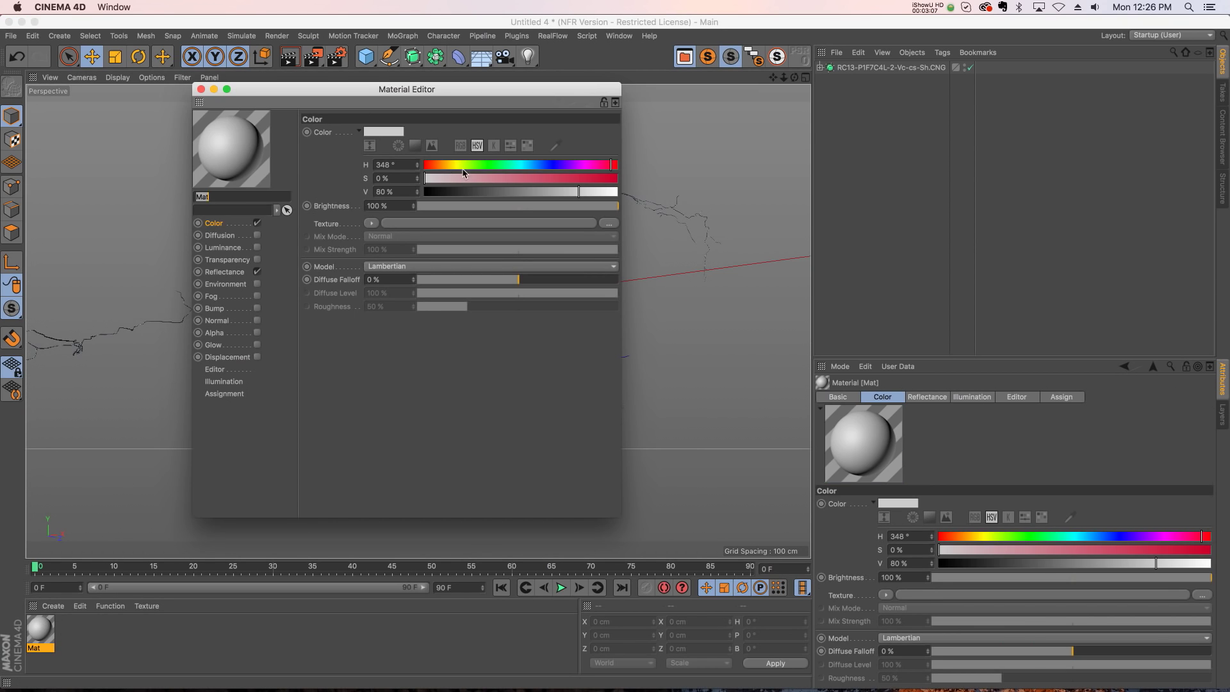
drag(555, 181, 619, 179)
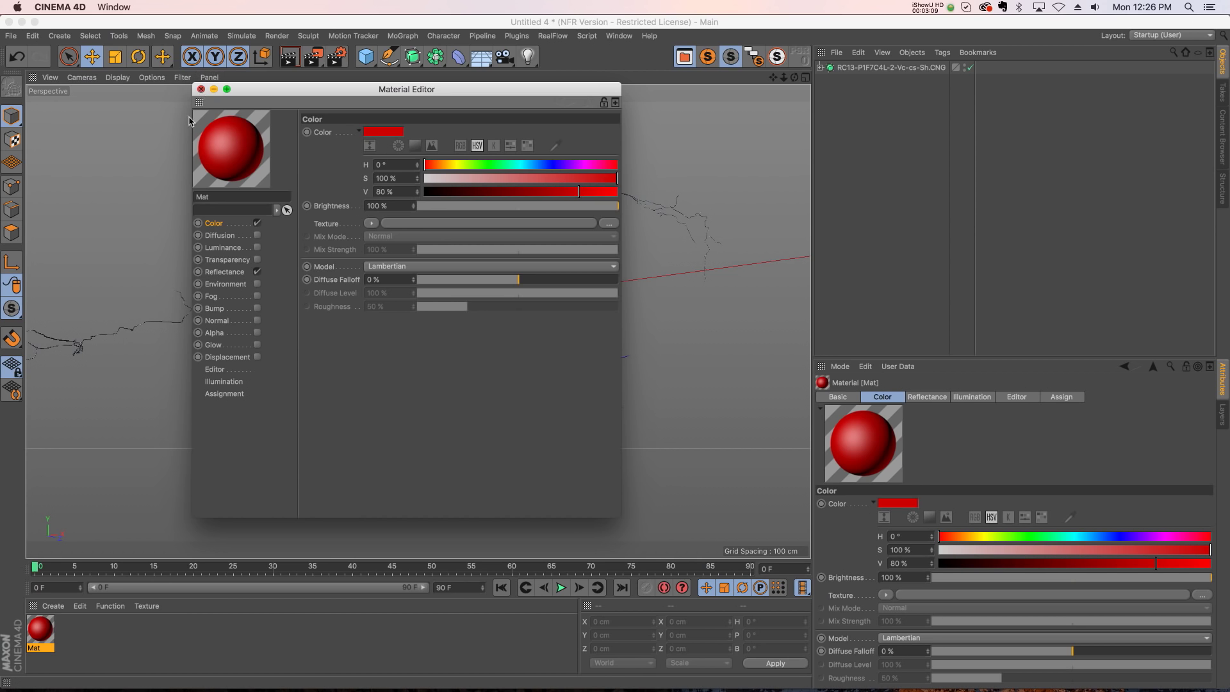
click(201, 89)
drag(904, 47, 894, 67)
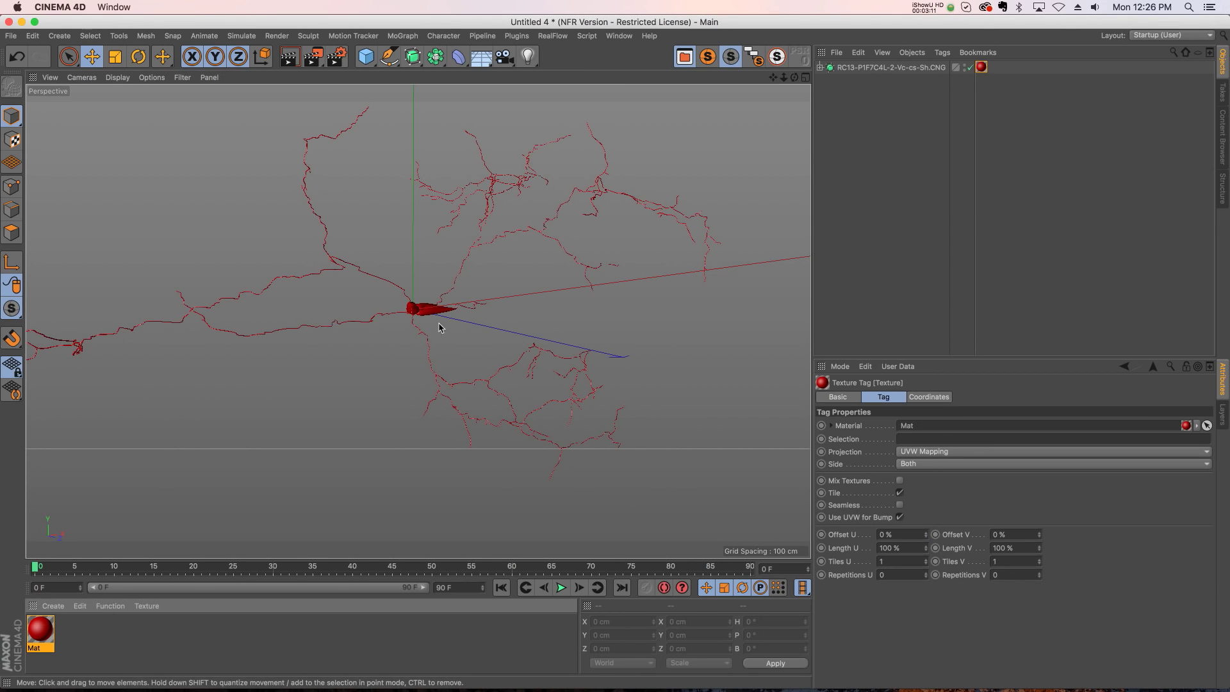
scroll(513, 324, up, 5)
scroll(516, 174, up, 3)
alt+drag(508, 173, 458, 396)
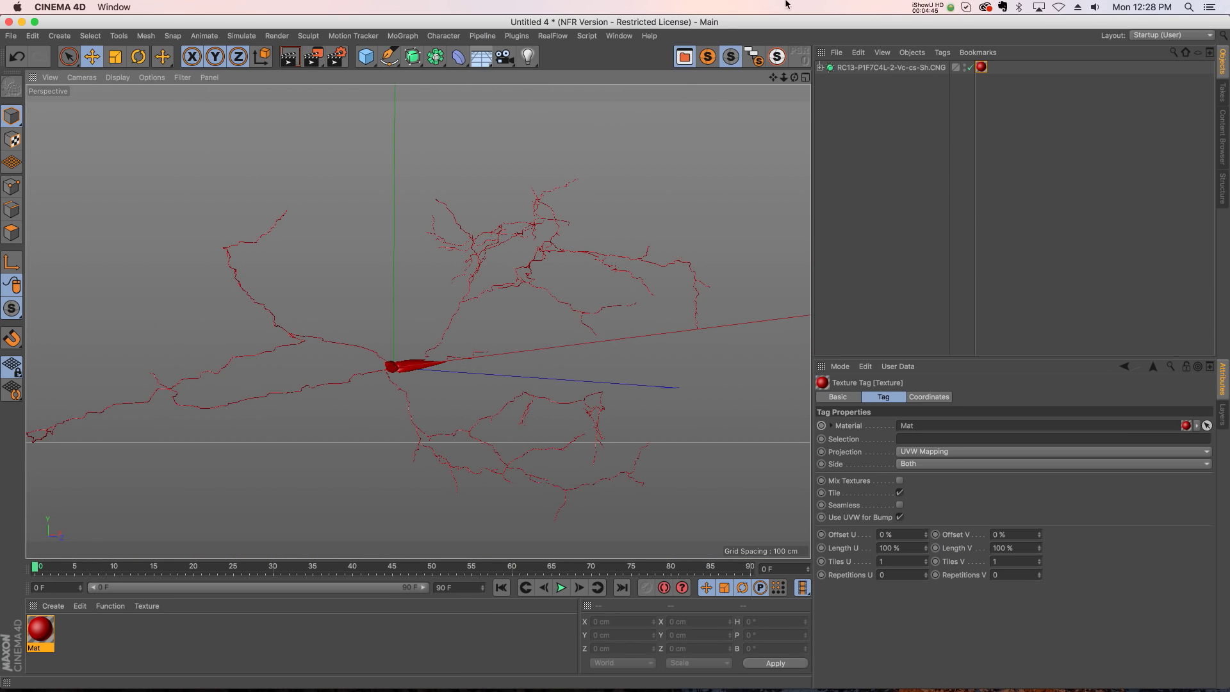
- Return to the NeuroMorpho.Org homepage in Chrome and highlight the '62304 neurons' count
mouse_move(329, 687)
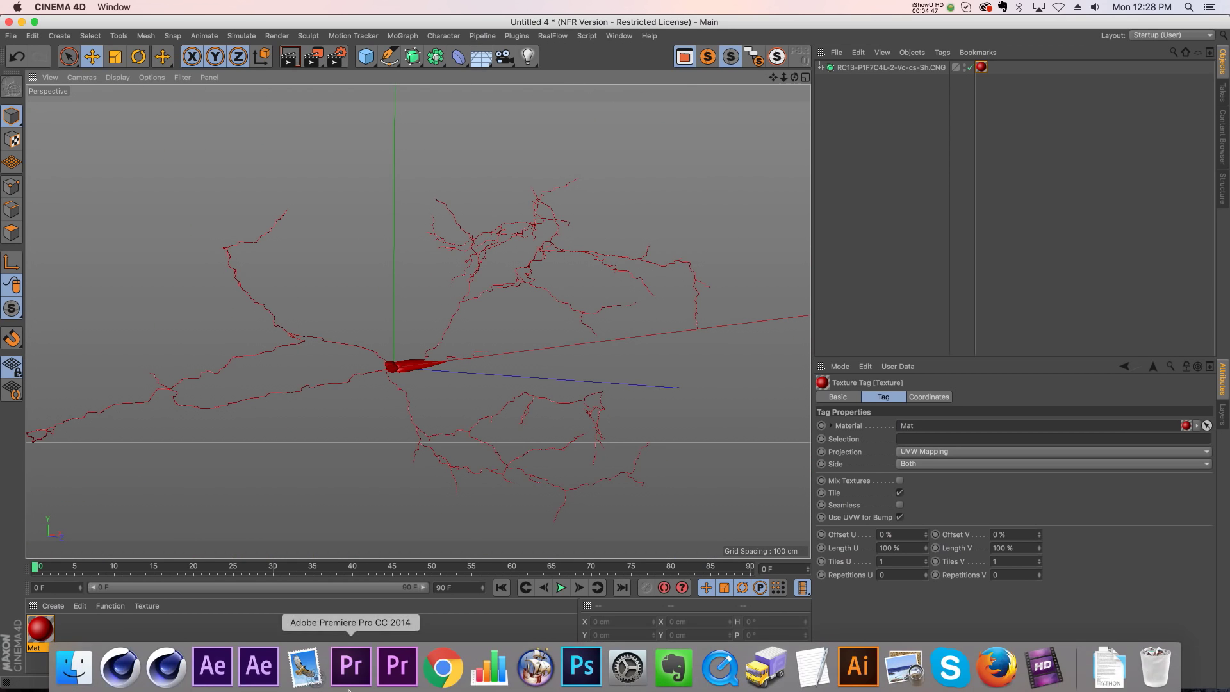
click(434, 669)
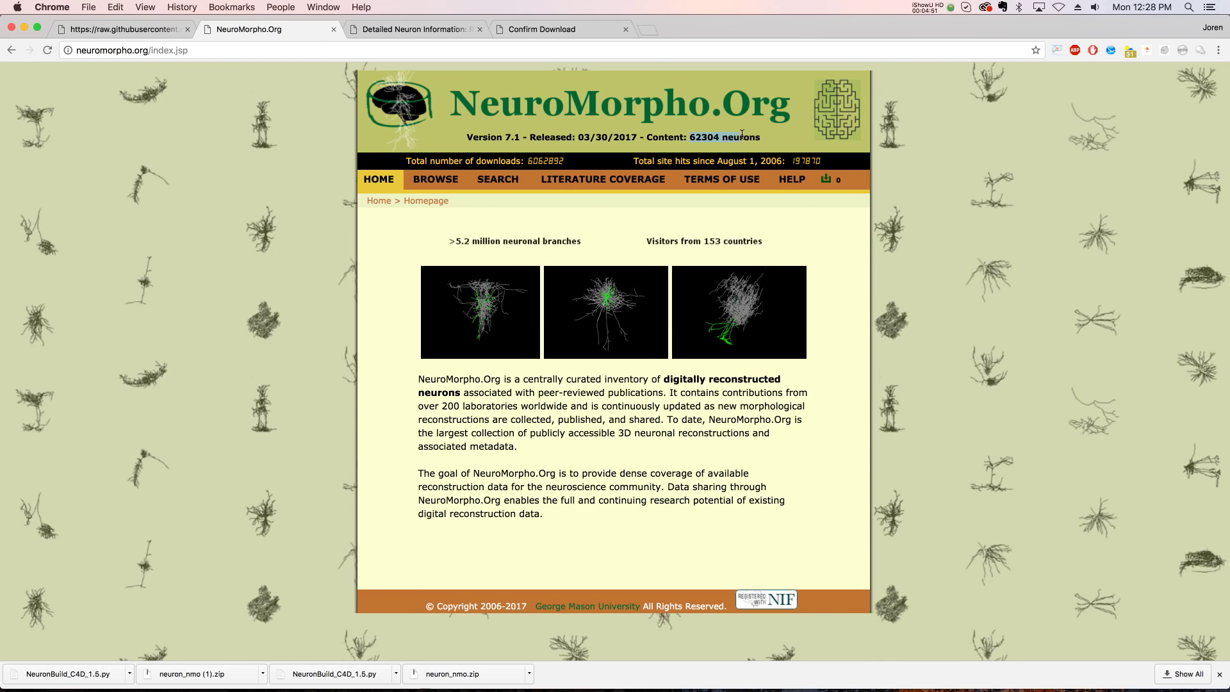
drag(687, 136, 767, 138)
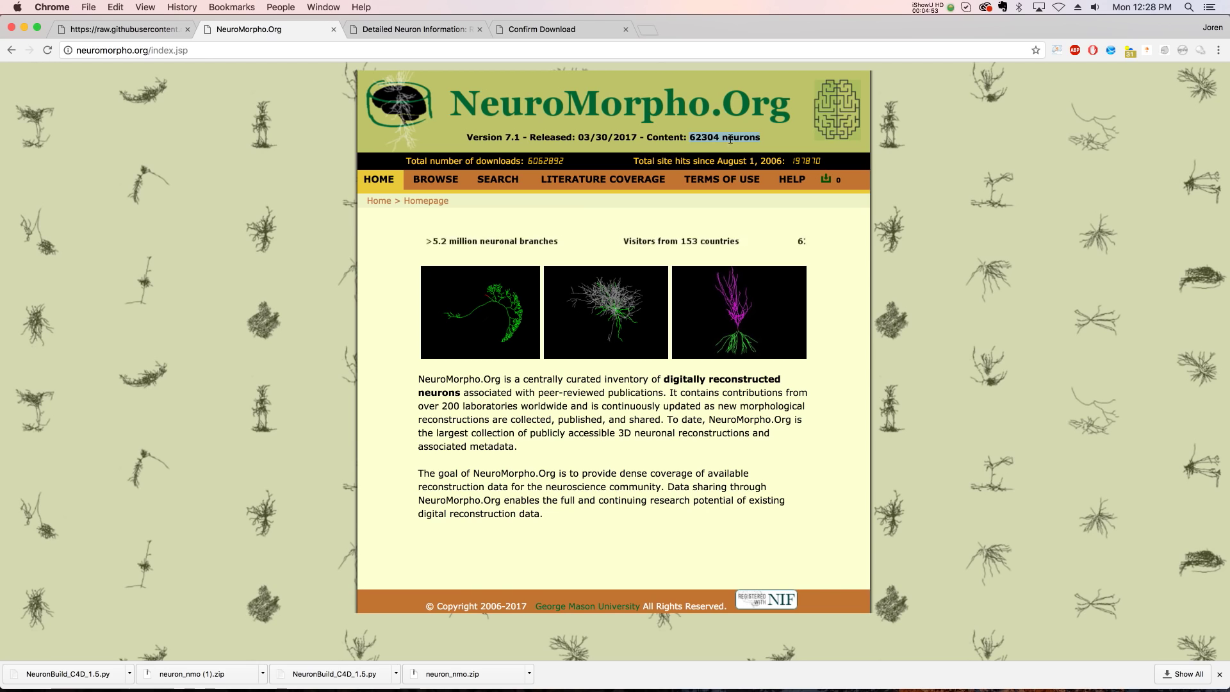